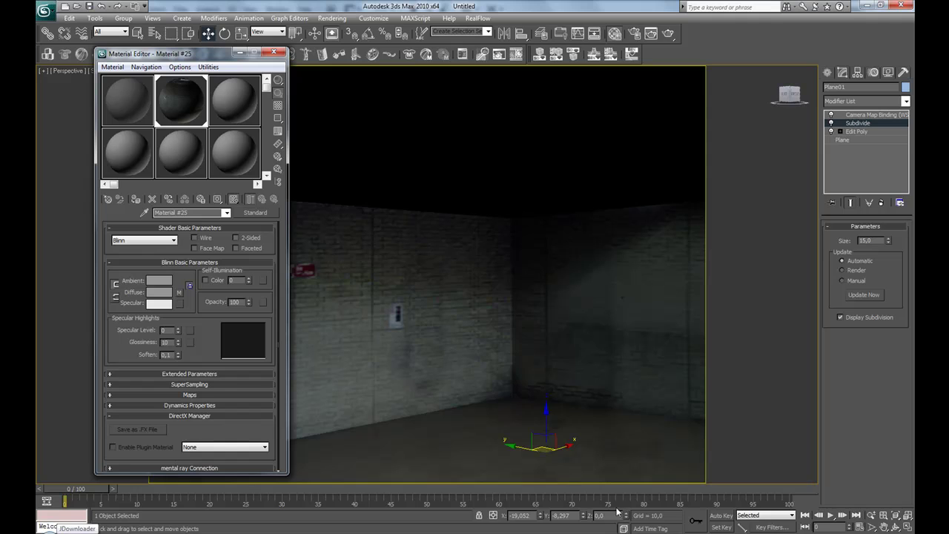
Load Room.jpg from the images folder into the third material sample and assign that material to the room's walls.
click(593, 491)
click(544, 228)
drag(610, 155, 294, 136)
drag(224, 114, 226, 114)
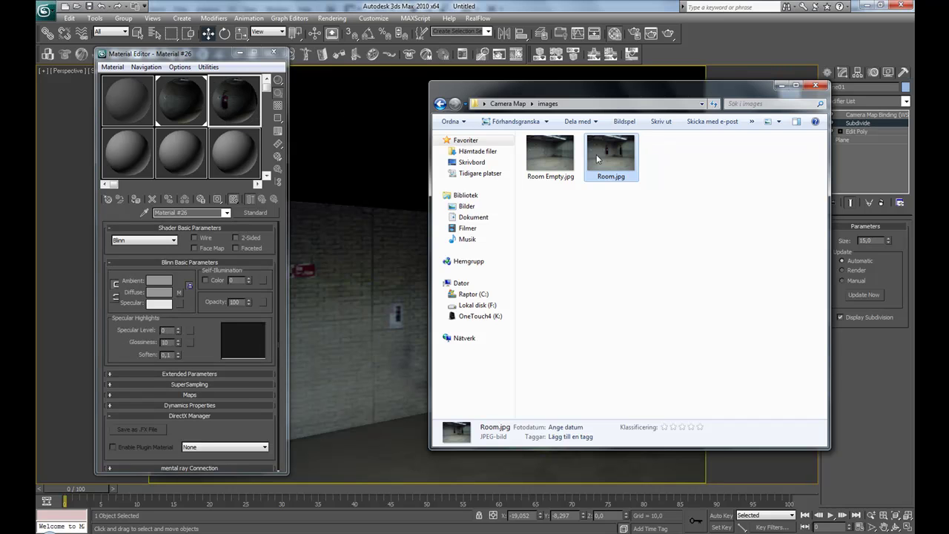
click(782, 86)
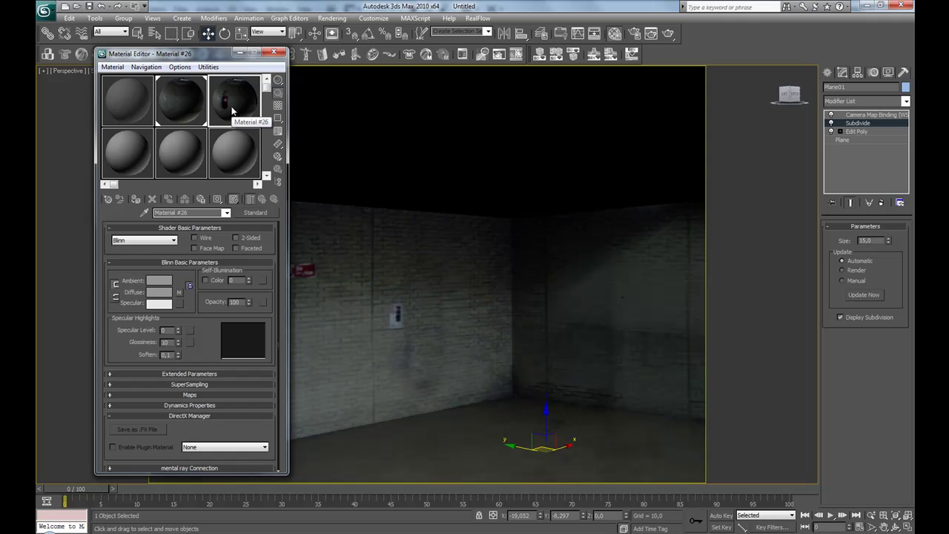
drag(236, 103, 352, 255)
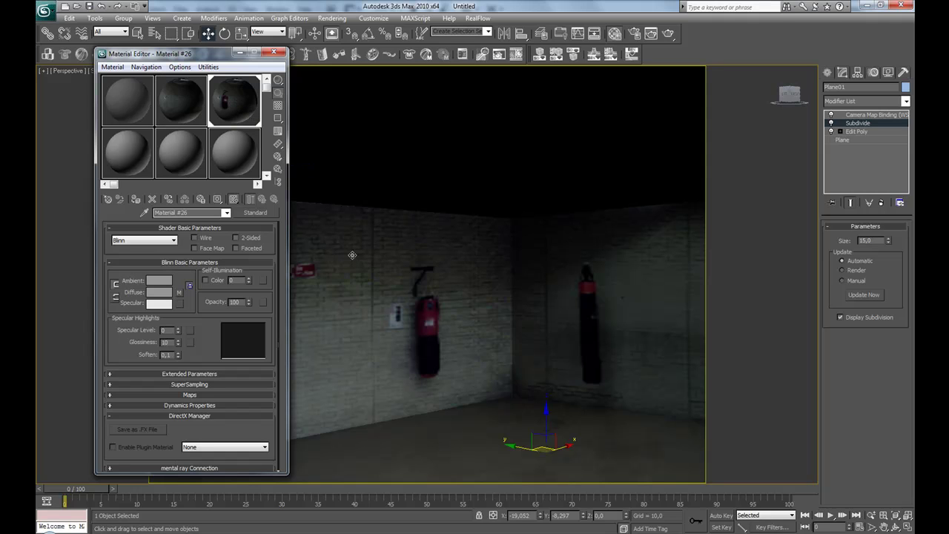
click(239, 53)
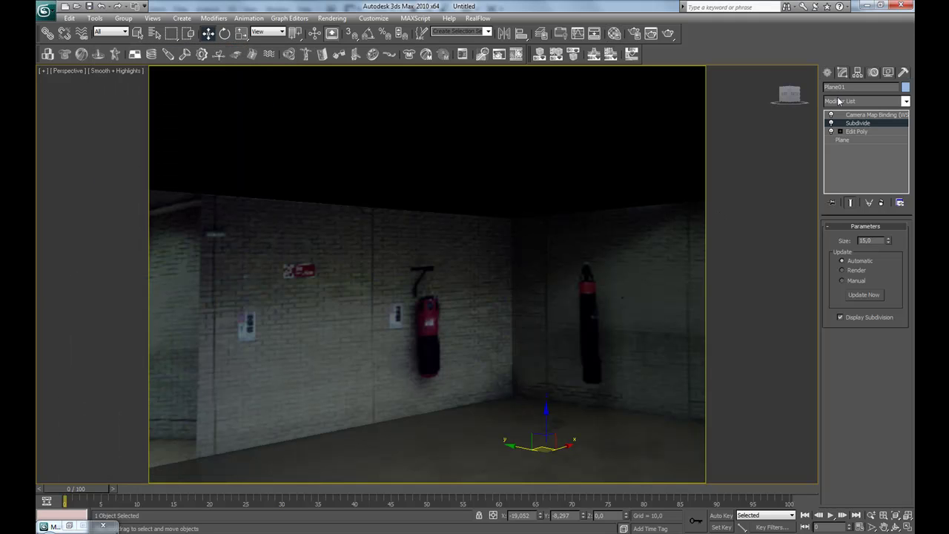
Create a cylinder about 5.6 in radius and 27.4 high, and move it up in front of the red punching bag.
click(828, 72)
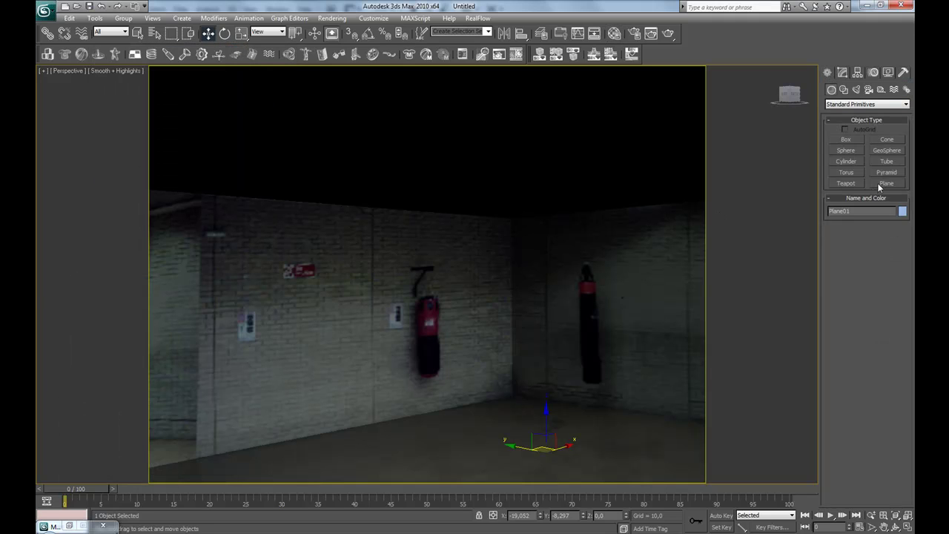
click(847, 161)
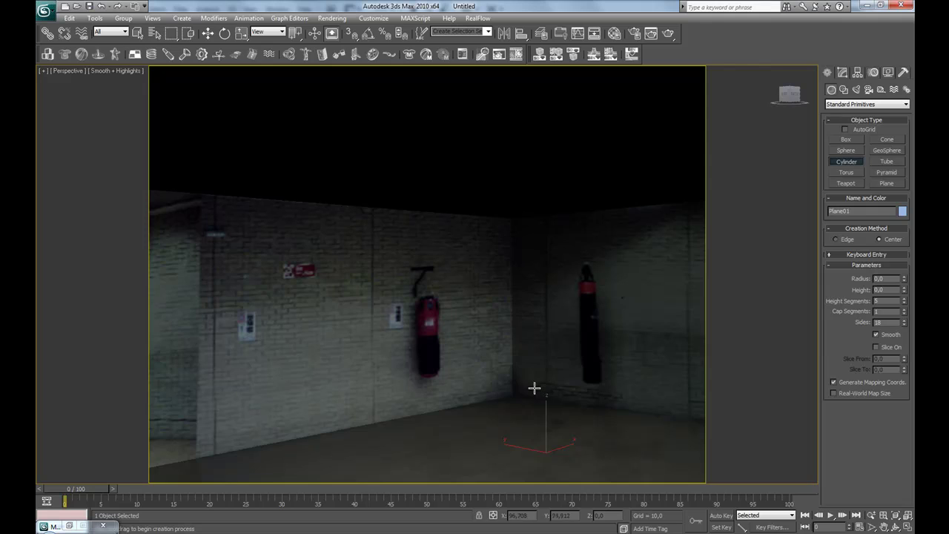
drag(494, 399, 496, 407)
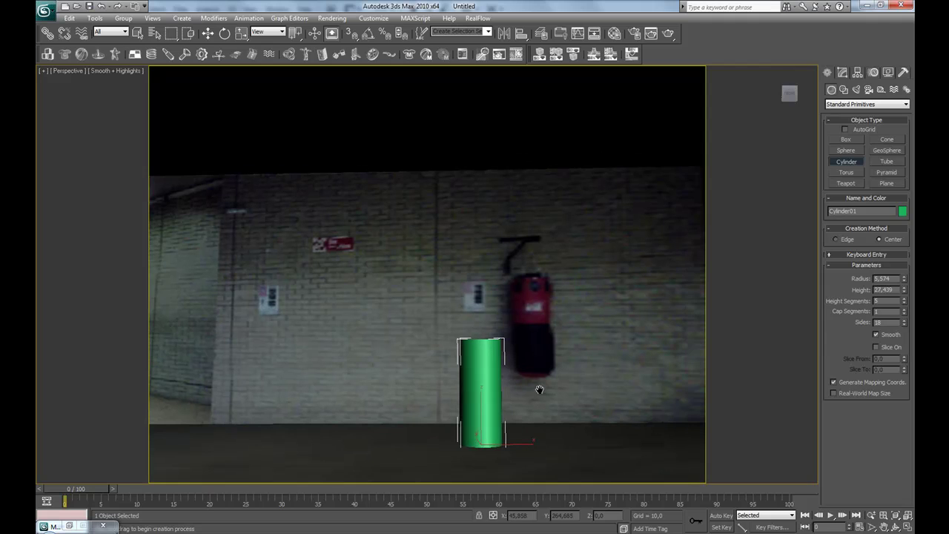
key(w)
drag(499, 430, 561, 353)
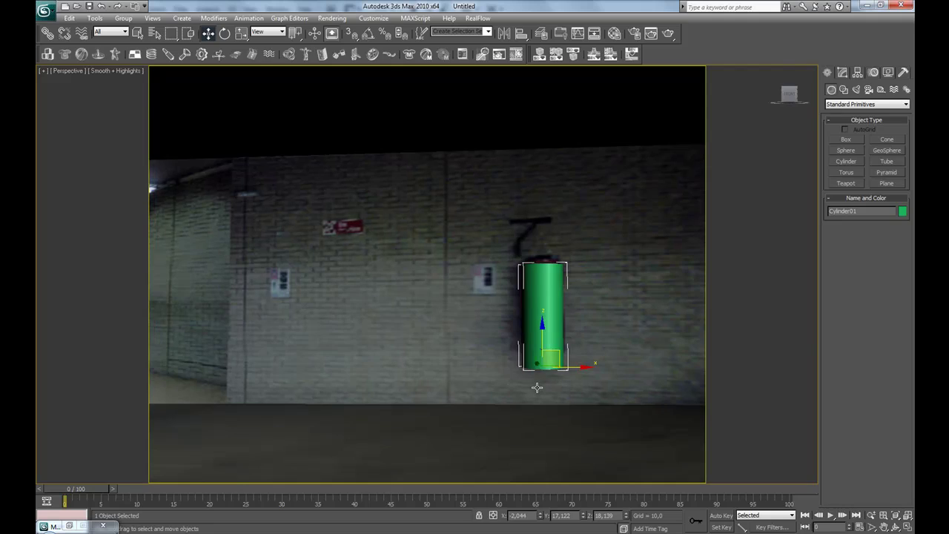
Display edged faces in the viewport and set the cylinder's height segments to 7.
key(F4)
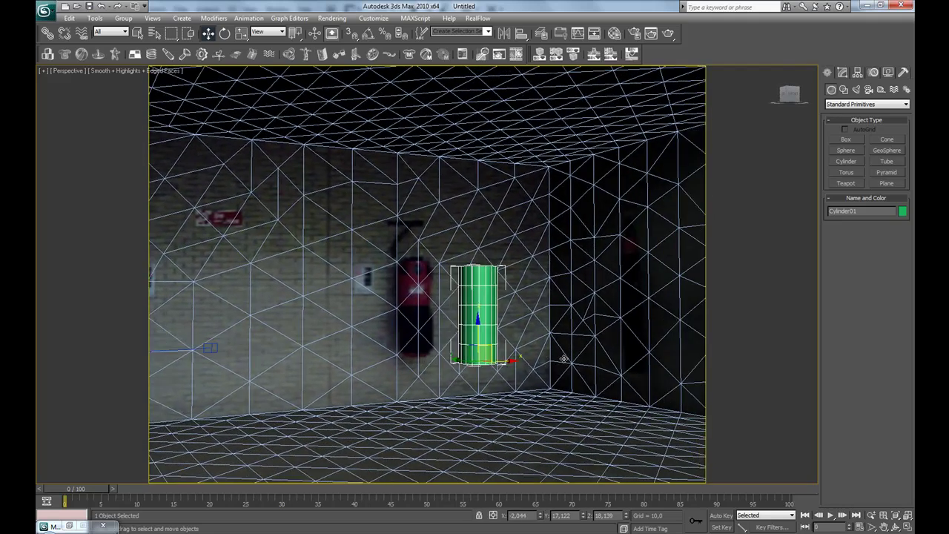
click(843, 72)
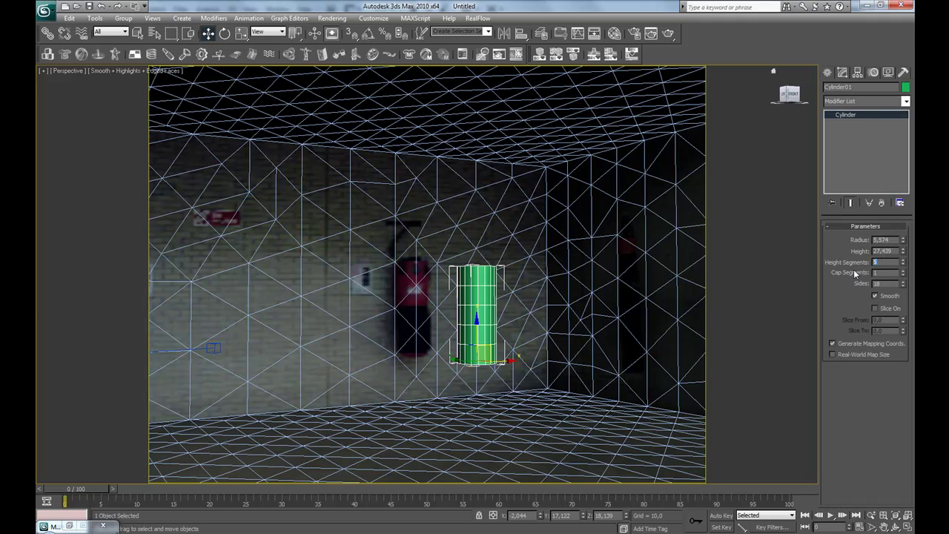
text(7)
key(Return)
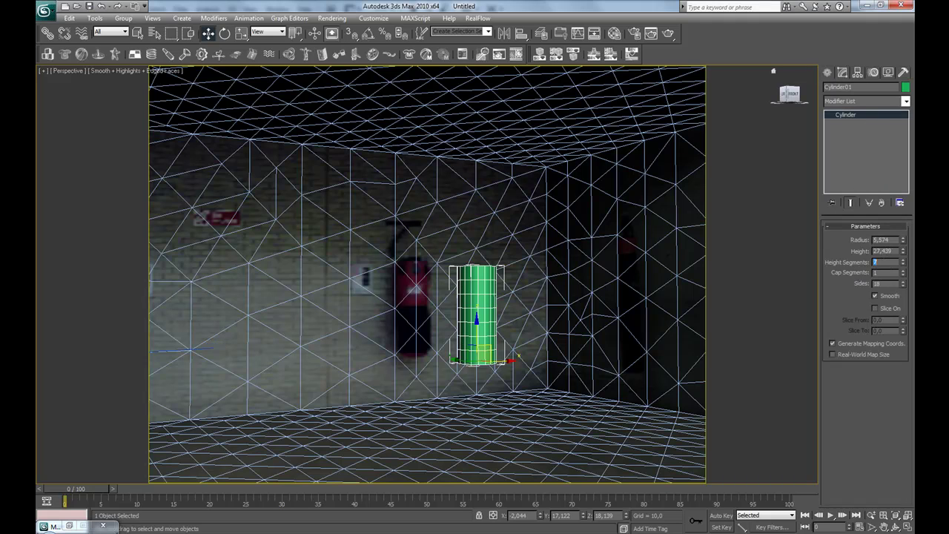
Add a TurboSmooth modifier to the cylinder and turn off the edged-faces display.
click(873, 101)
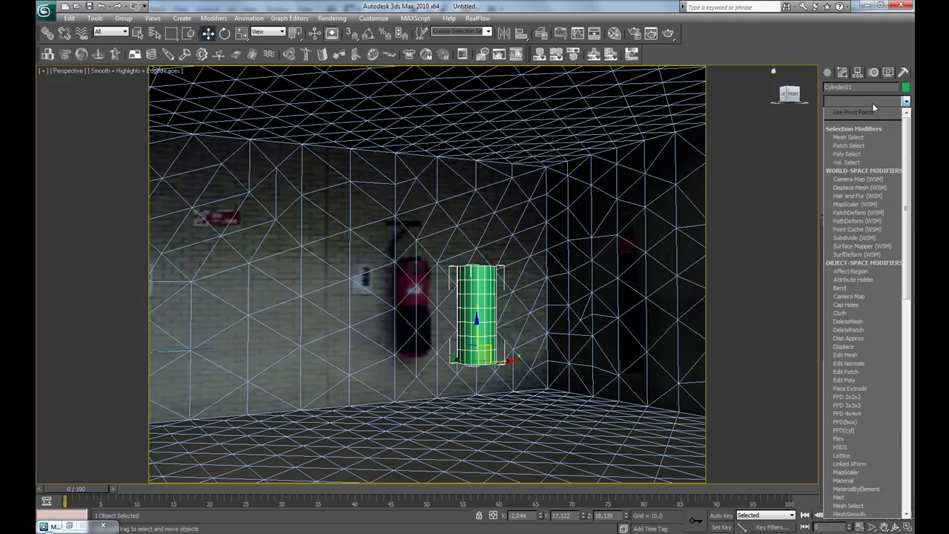
text(tu)
key(Return)
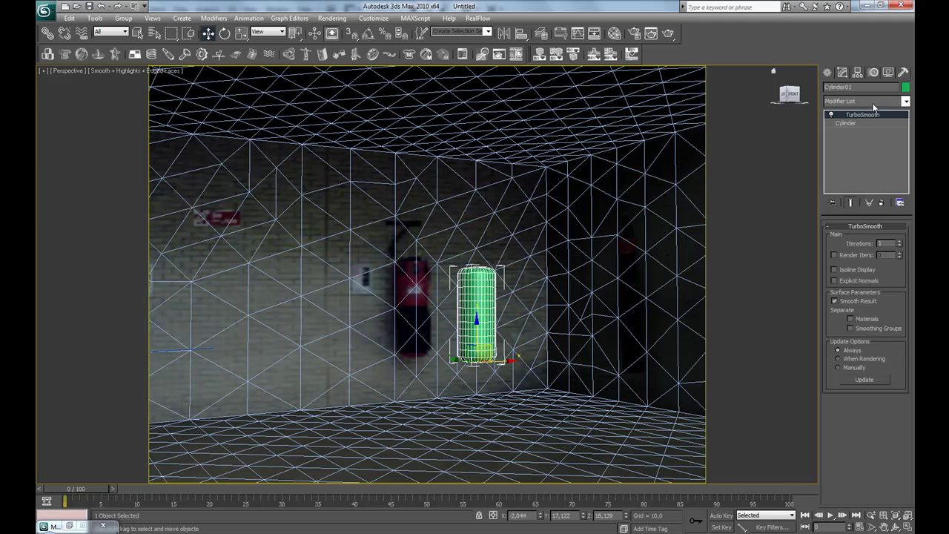
alt+middle_drag(594, 326, 528, 393)
key(F4)
Try the cylinder's TurboSmooth at 3 iterations and return it to 1.
scroll(523, 405, up, 5)
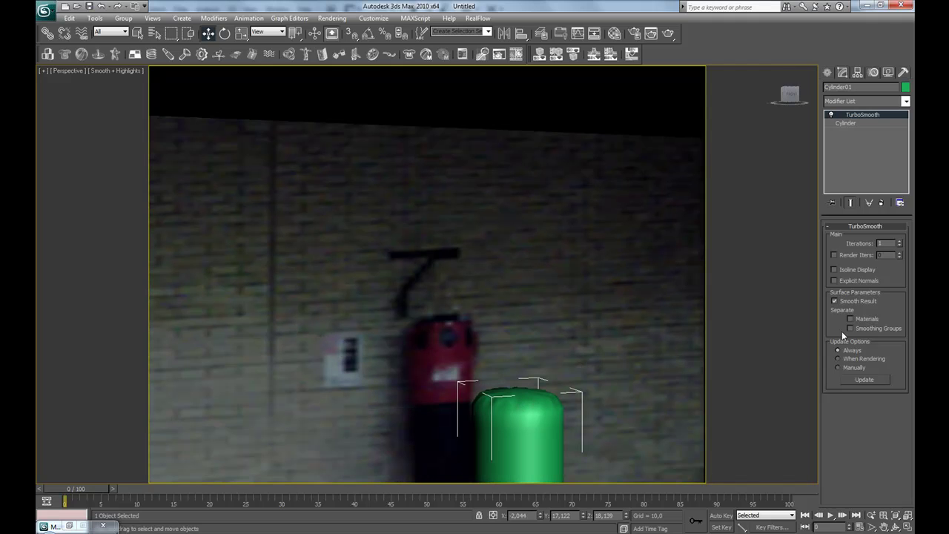
click(900, 242)
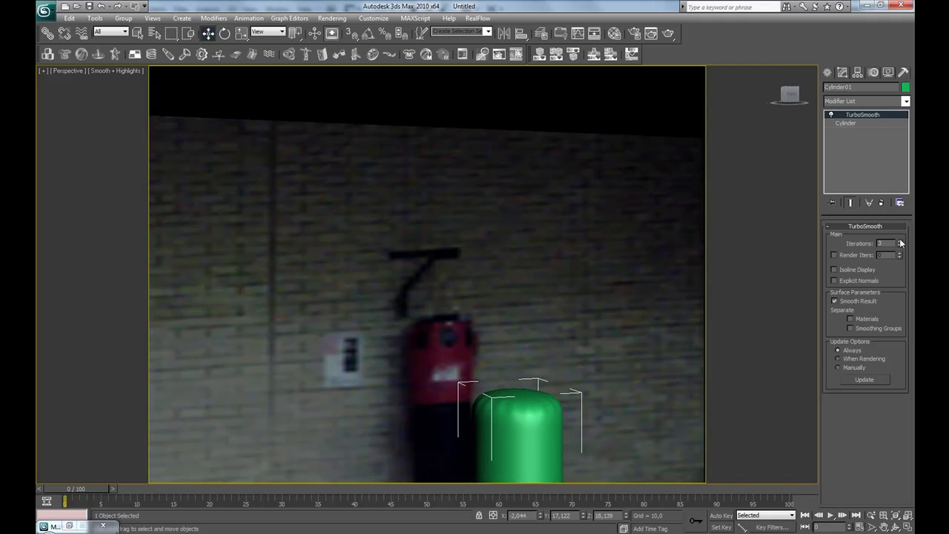
click(899, 245)
scroll(509, 385, down, 5)
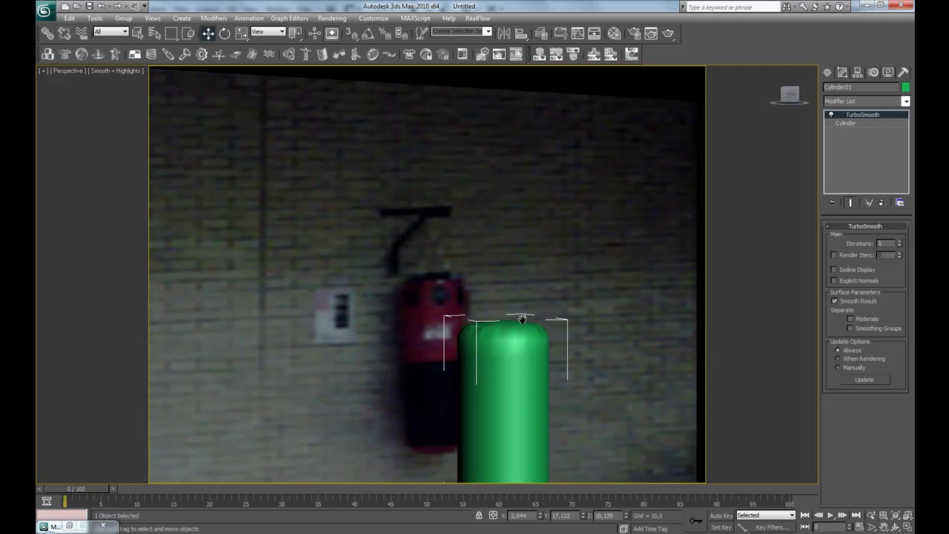
Move the cylinder toward the brick wall with the red punching bag, to about Y 40.6.
middle_drag(508, 374, 507, 357)
drag(441, 413, 427, 391)
alt+middle_drag(426, 392, 483, 393)
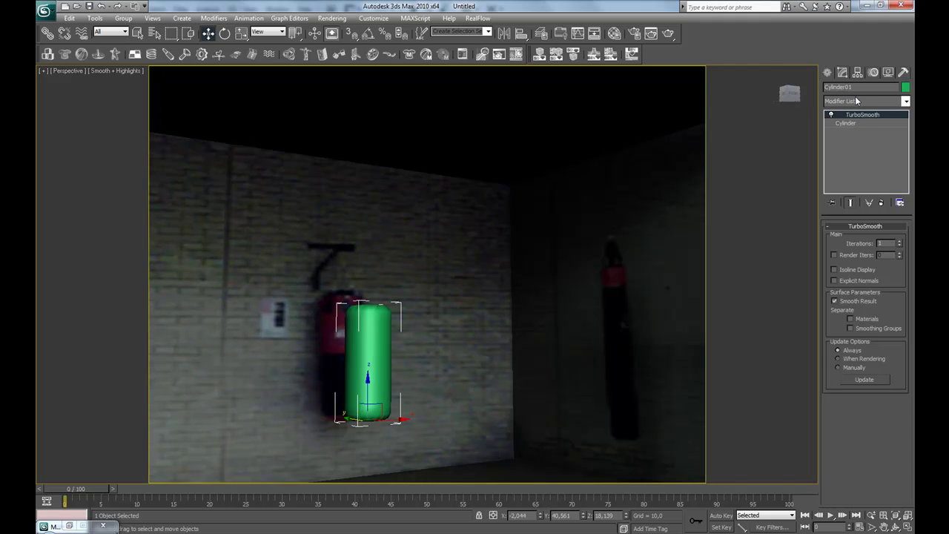
Copy the Camera Map Binding modifier from the room plane and paste it above TurboSmooth on the cylinder.
click(454, 318)
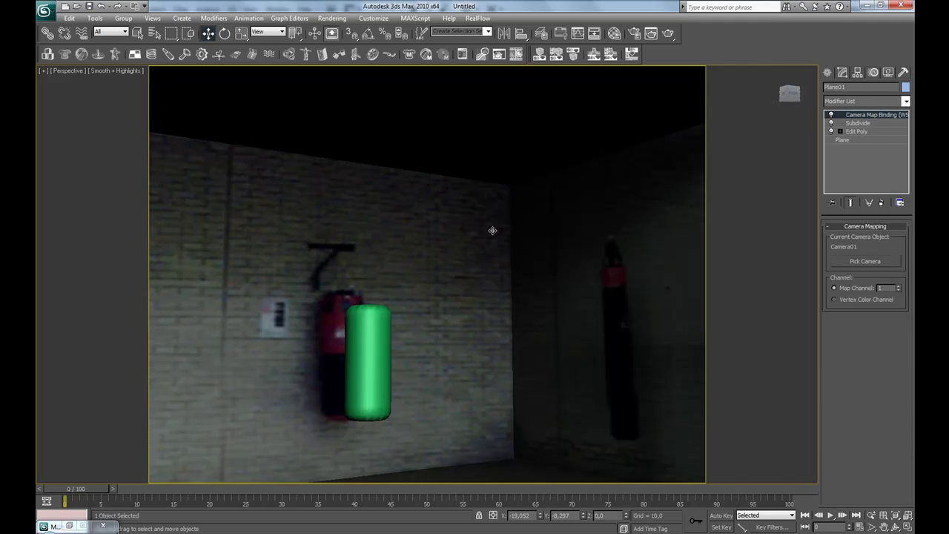
right_click(858, 117)
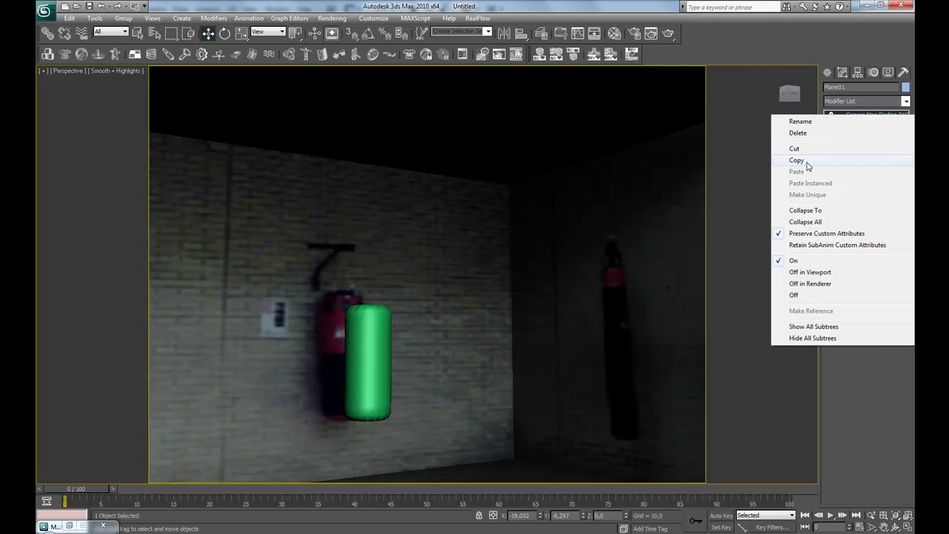
click(796, 160)
click(363, 341)
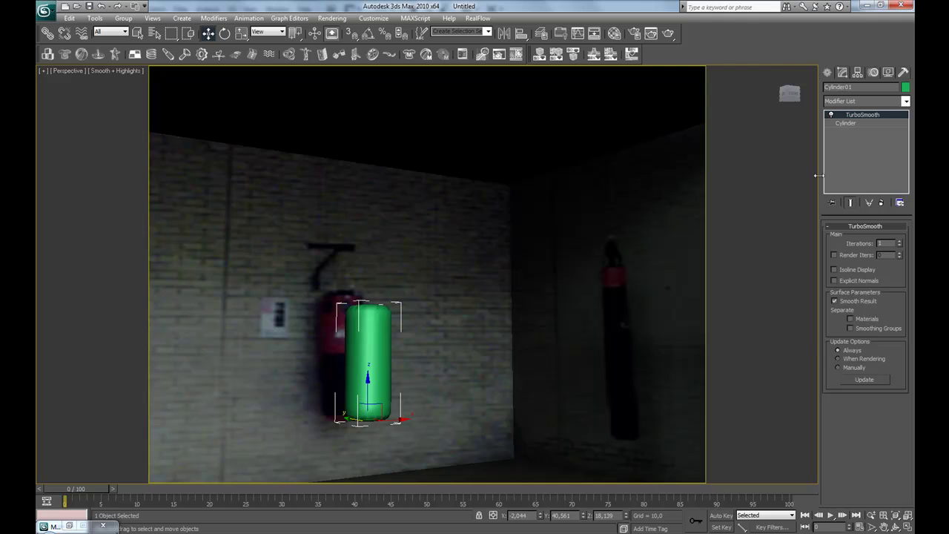
right_click(853, 115)
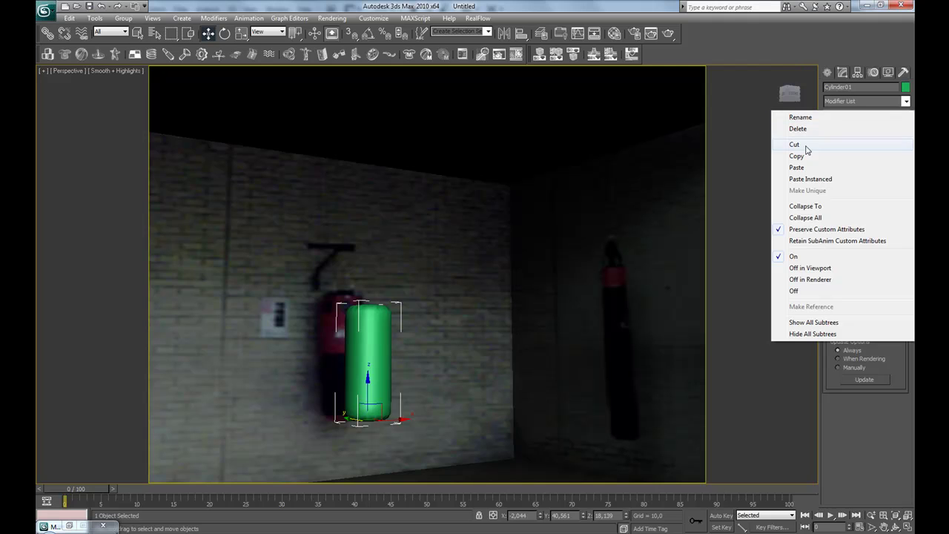
click(796, 168)
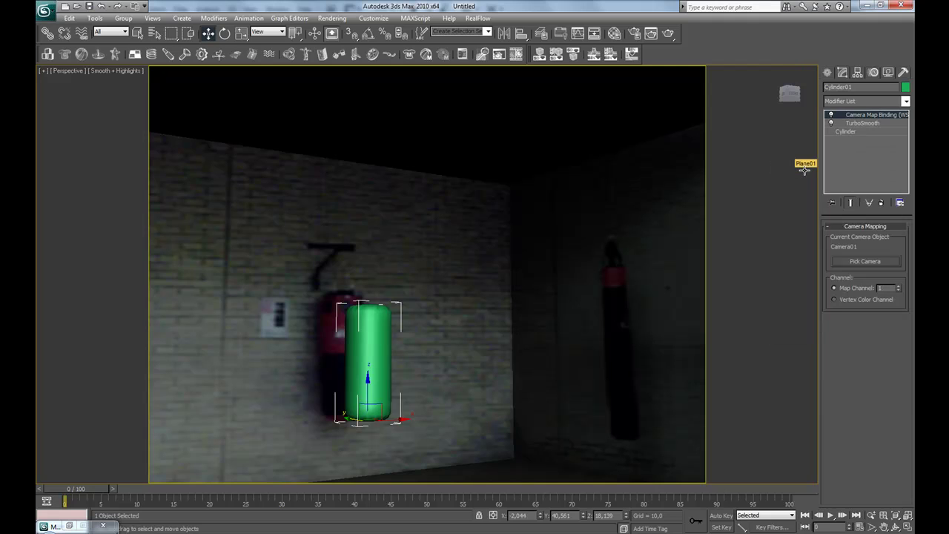
Assign the Room.jpg material to the cylinder and put the Material Editor away.
key(c)
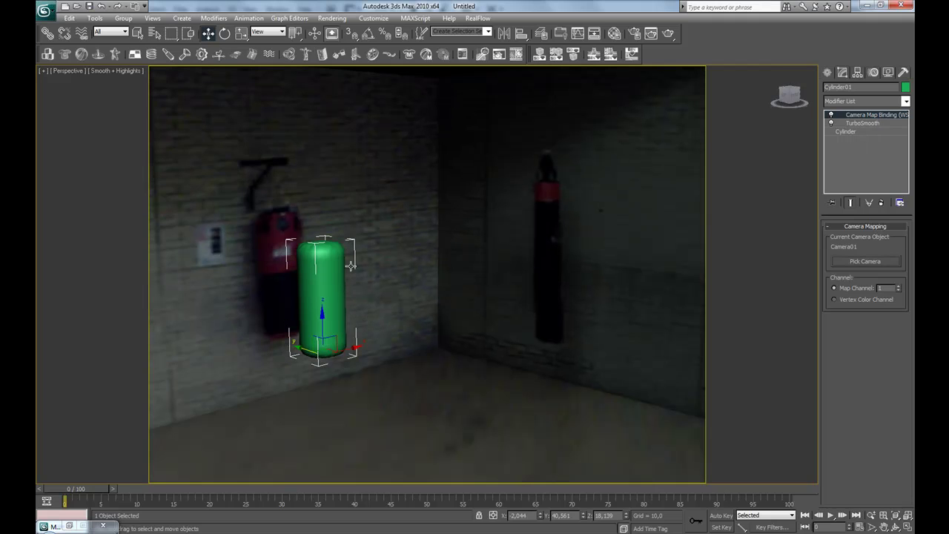
key(m)
drag(215, 54, 141, 59)
drag(167, 118, 309, 258)
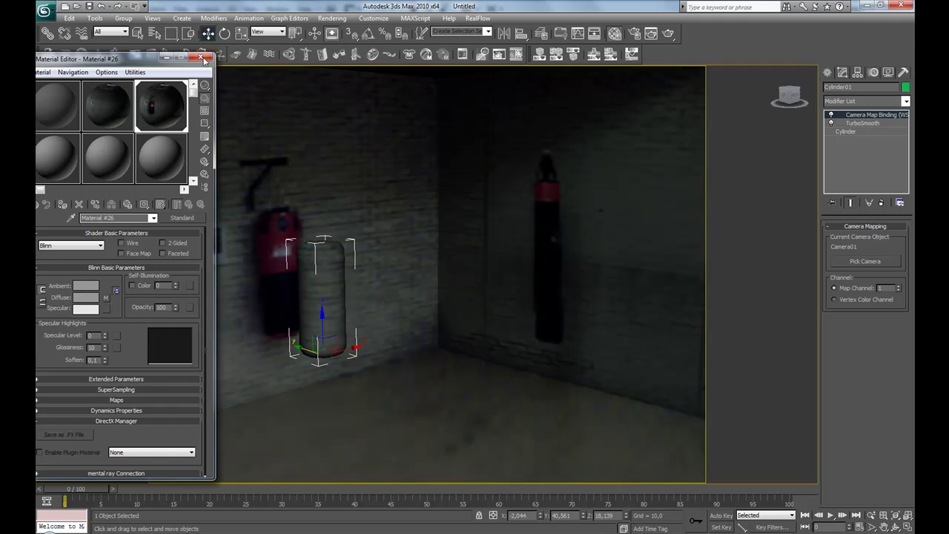
click(164, 58)
Move the cylinder in line with the projected red punching bag and stretch it vertically to 121%.
drag(325, 353, 269, 337)
alt+middle_drag(324, 329, 468, 329)
key(r)
drag(342, 386, 342, 396)
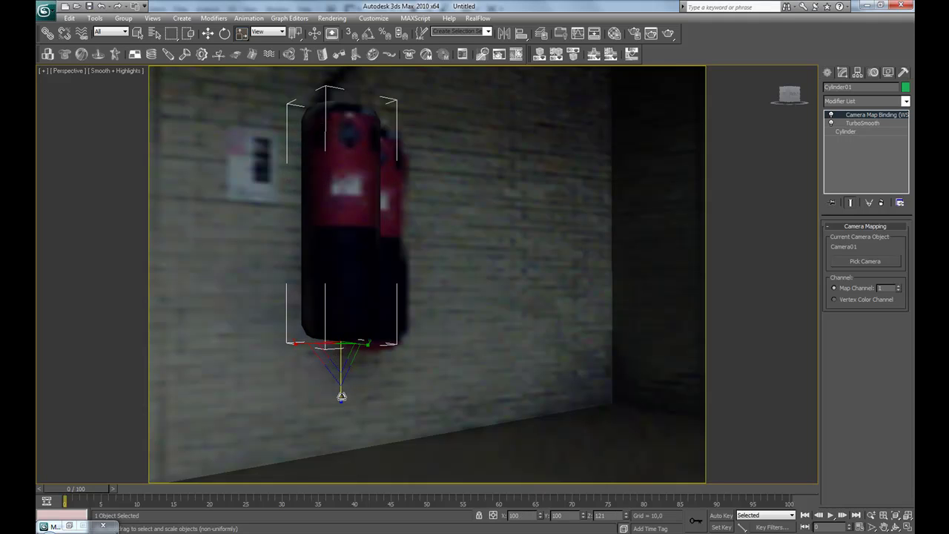
Lower the cylinder to about Z 15.4 and position it near X -2.2, Y 57.5 to fit the projected bag.
key(w)
drag(341, 303, 350, 328)
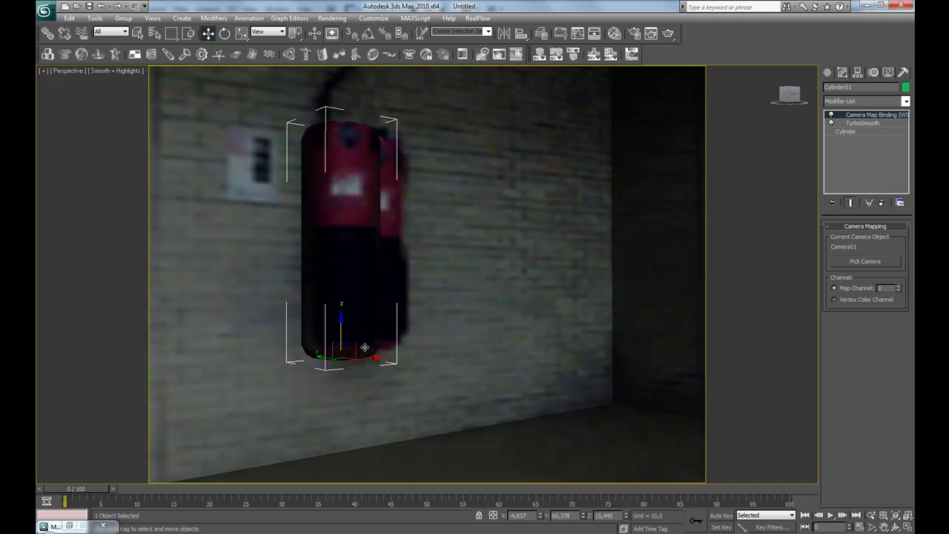
drag(324, 358, 351, 356)
alt+middle_drag(351, 356, 507, 318)
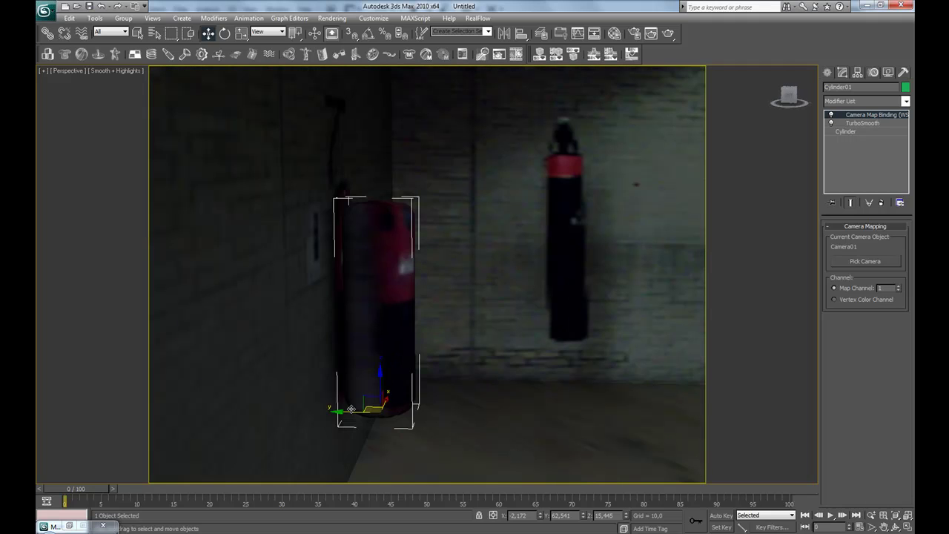
drag(343, 412, 375, 414)
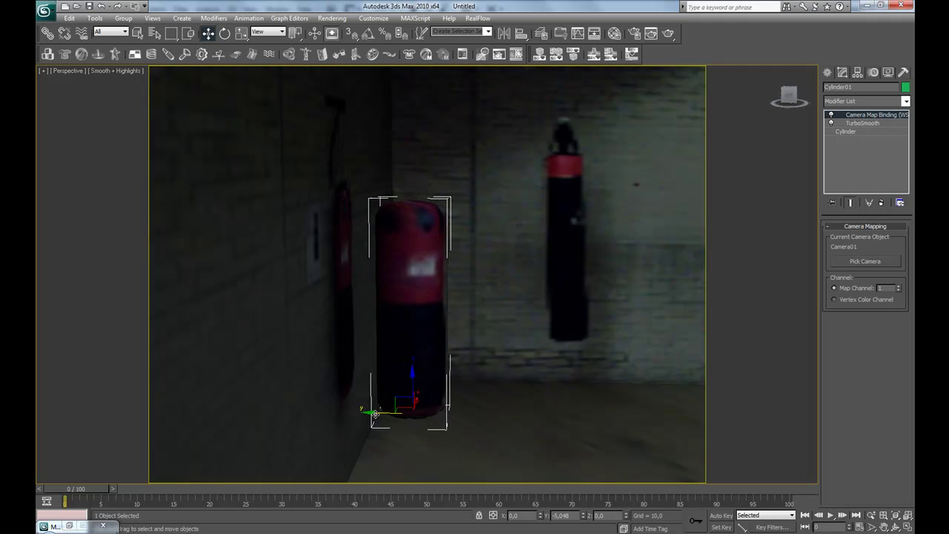
mouse_move(470, 398)
alt+middle_down()
mouse_move(427, 403)
mouse_move(479, 398)
alt+middle_up()
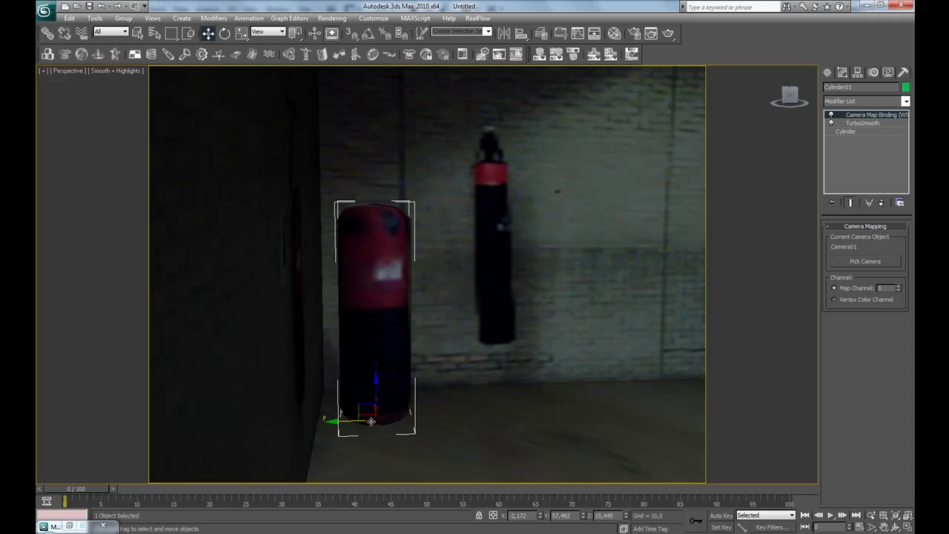
Shift the cylinder farther out from the wall to about X -11.3, Y 53.9, aligning the projected bag image on it.
drag(344, 422, 366, 417)
alt+middle_drag(366, 417, 438, 363)
drag(441, 389, 418, 429)
alt+middle_drag(418, 429, 380, 397)
drag(550, 436, 571, 450)
alt+middle_drag(571, 450, 603, 340)
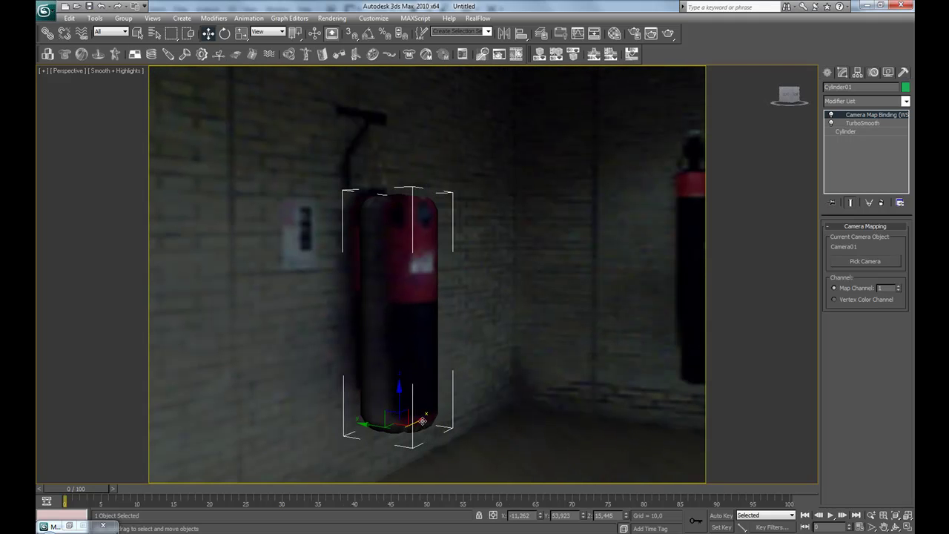
Fine-tune the red bag cylinder's position to about X -10.6 and raise it to about Z 16.7.
middle_drag(423, 422, 531, 438)
drag(531, 437, 530, 438)
middle_drag(631, 314, 524, 318)
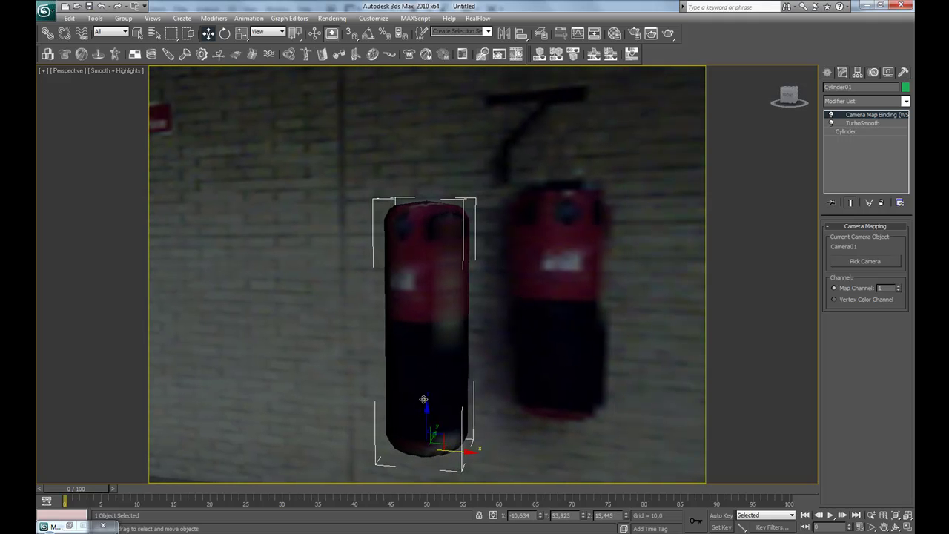
mouse_move(429, 414)
mouse_down()
mouse_move(426, 383)
mouse_move(427, 406)
mouse_up()
alt+middle_drag(418, 351, 436, 305)
scroll(434, 280, down, 4)
middle_drag(585, 316, 304, 315)
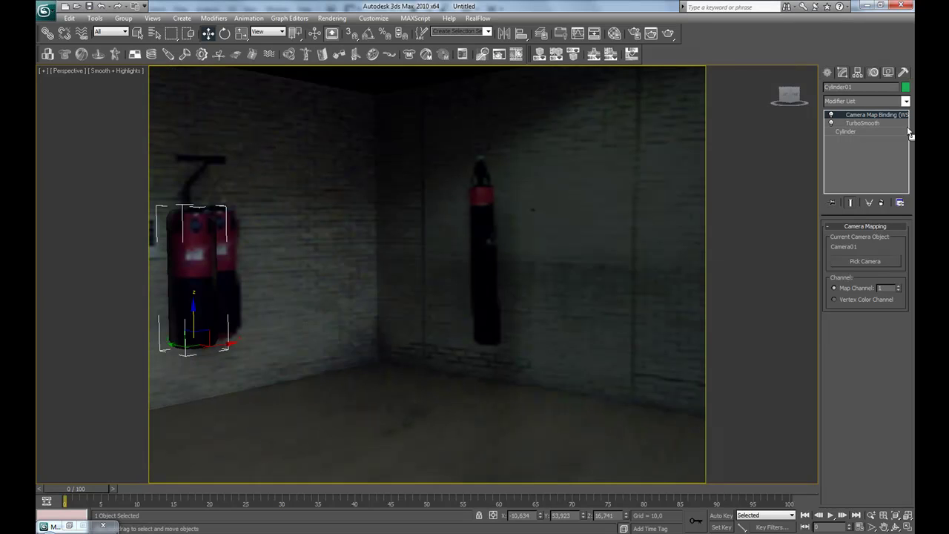
Create a second cylinder about 4.4 in radius and 36.5 high on the floor by the long black punching bag.
click(828, 72)
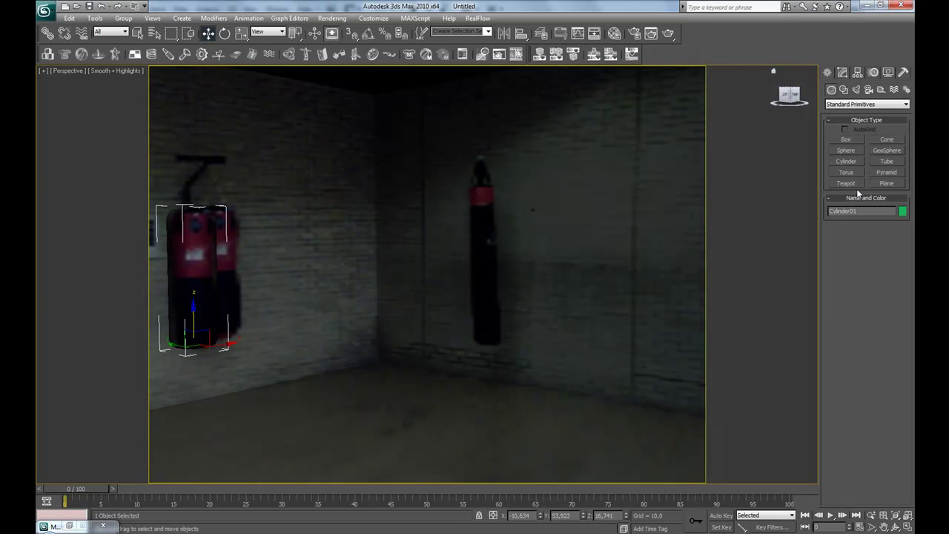
click(846, 161)
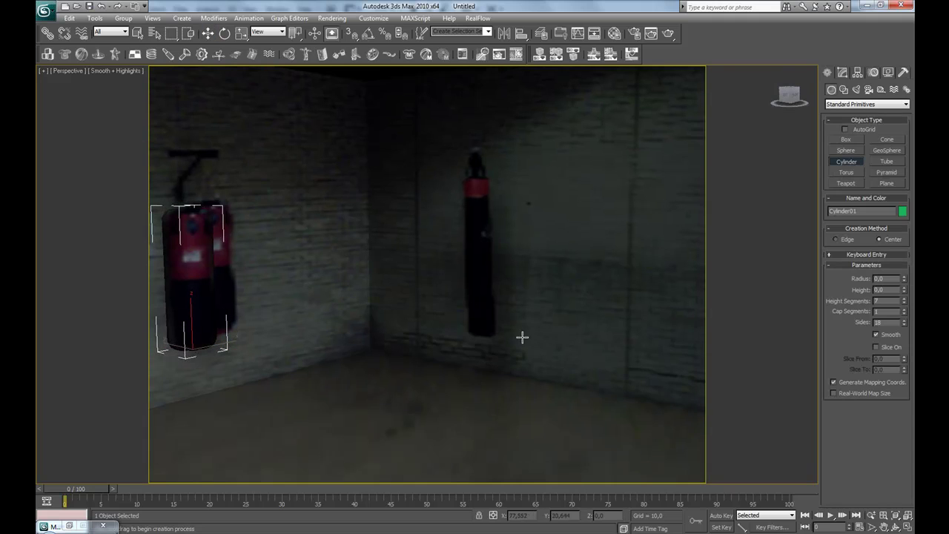
drag(470, 382, 473, 384)
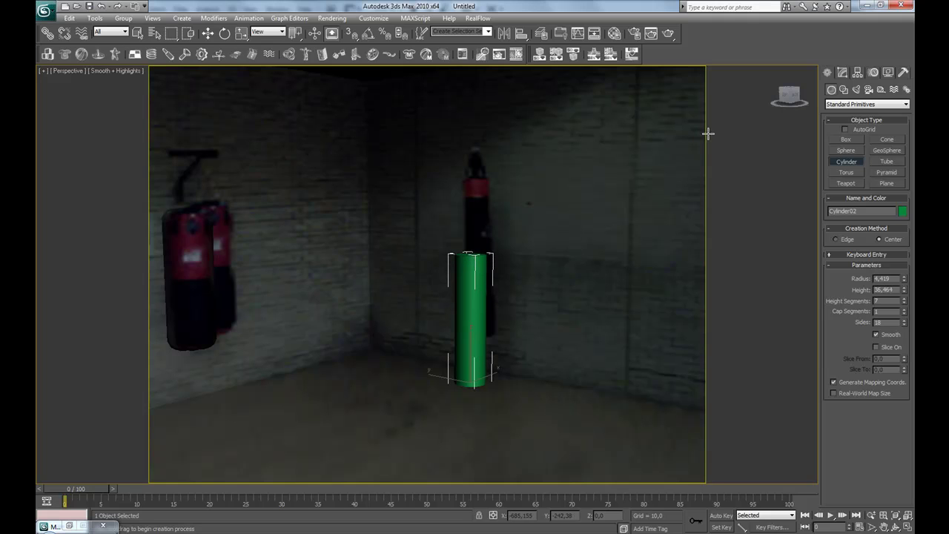
Paste the copied Camera Map Binding modifier onto the new cylinder and apply Material #26 to it.
key(w)
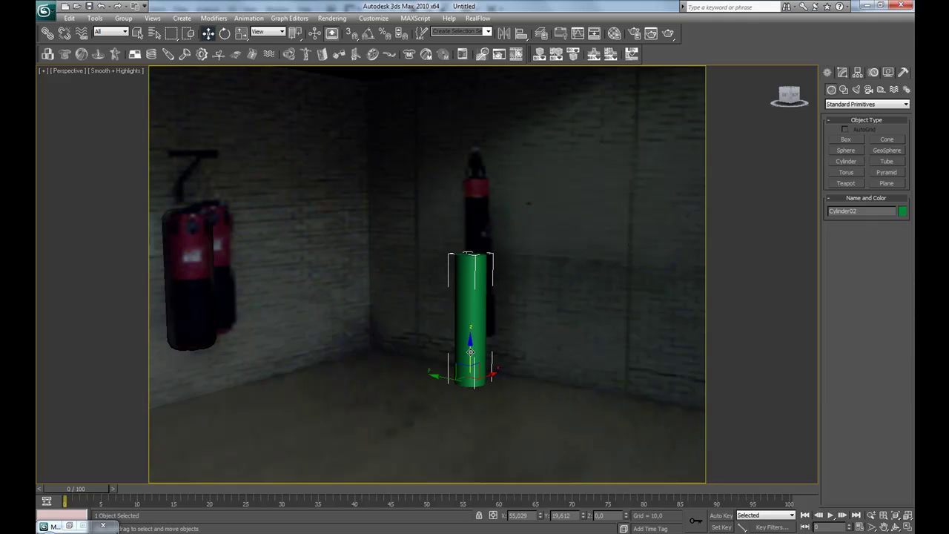
click(842, 73)
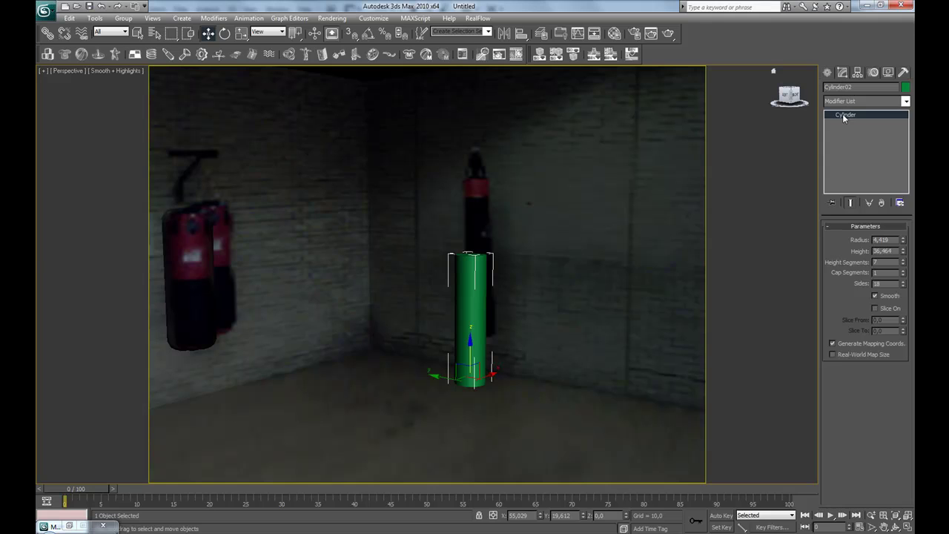
right_click(844, 117)
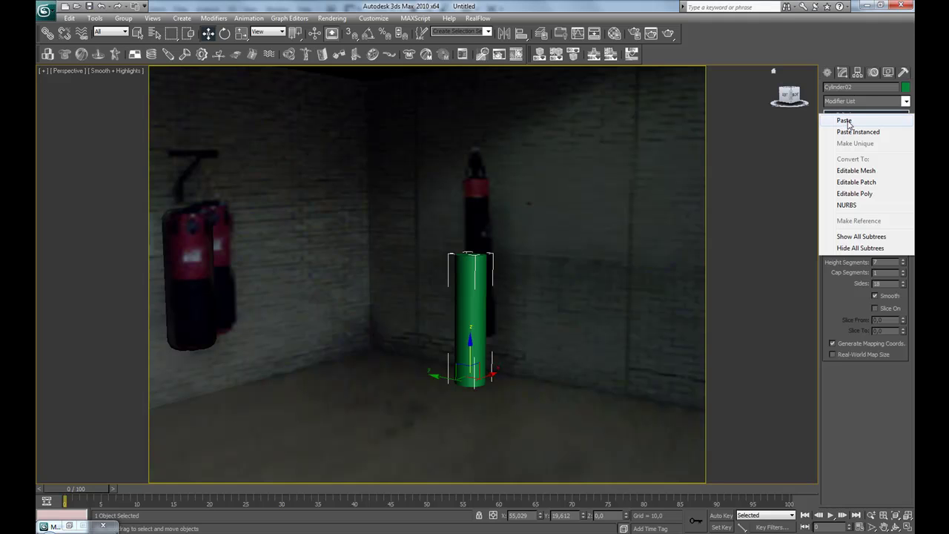
click(845, 121)
key(m)
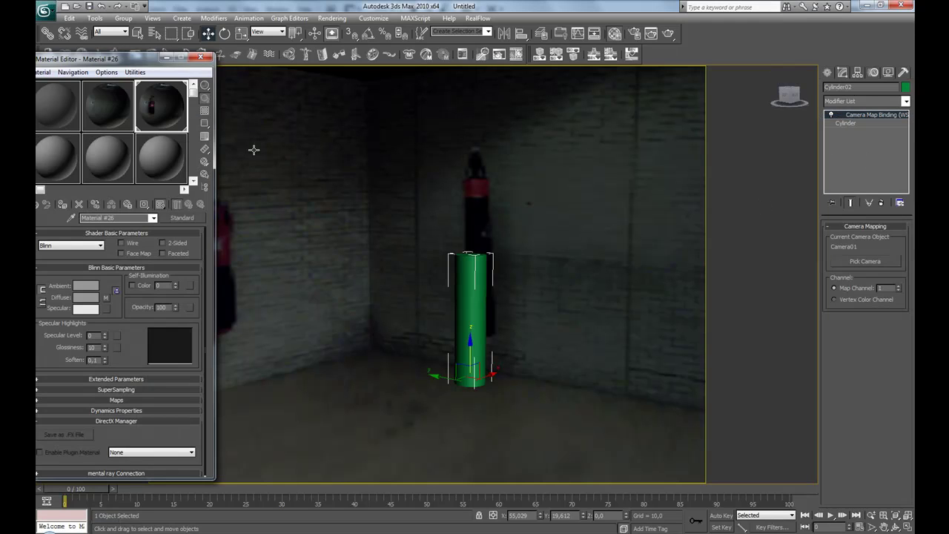
drag(217, 135, 468, 310)
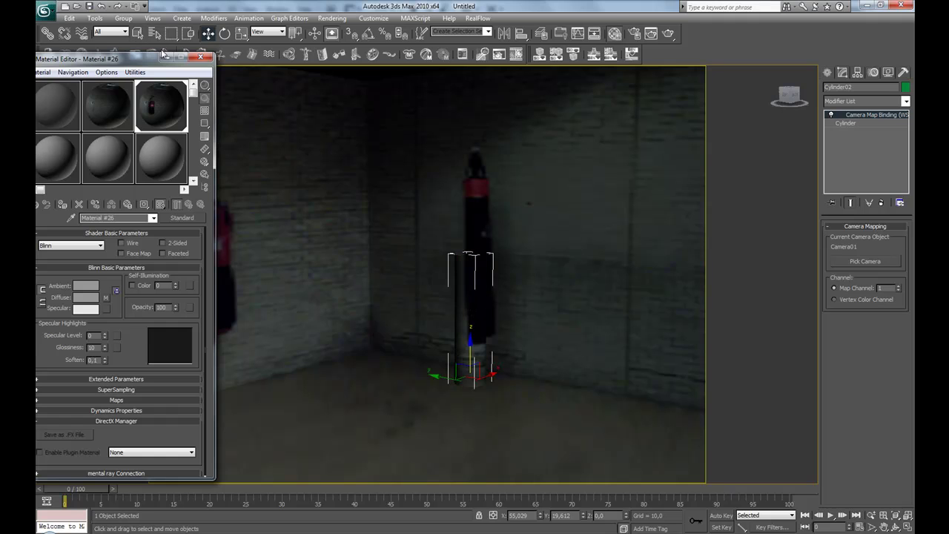
click(167, 57)
Raise the second cylinder off the floor to about Z 11.3 and shift it to about X 54.4, near the wall.
alt+middle_drag(639, 330, 497, 324)
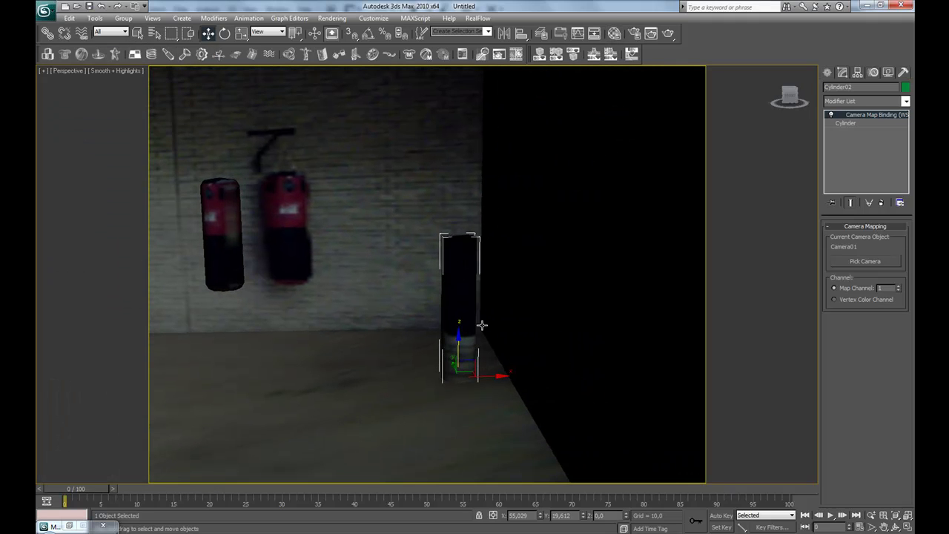
middle_drag(563, 326, 440, 297)
drag(387, 266, 377, 265)
alt+middle_drag(373, 281, 466, 284)
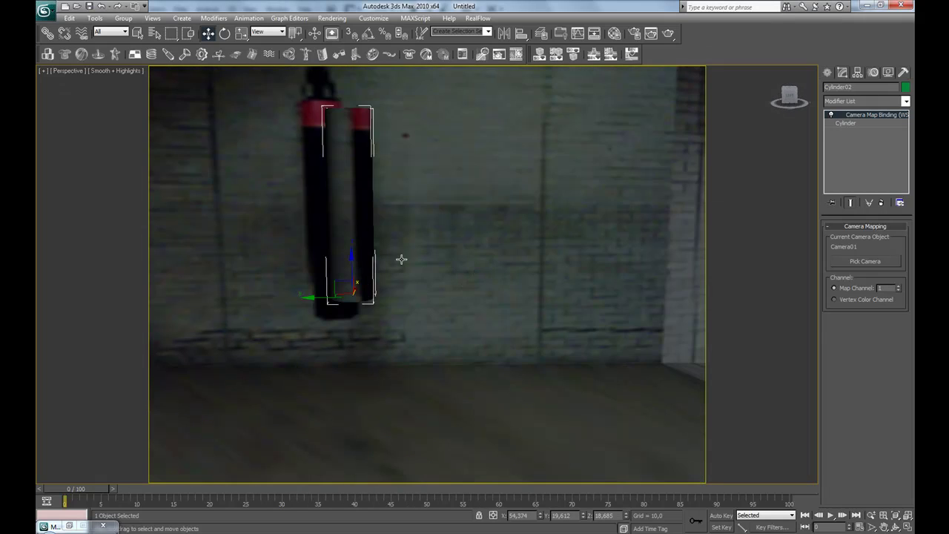
drag(341, 255, 360, 304)
alt+middle_drag(361, 304, 359, 296)
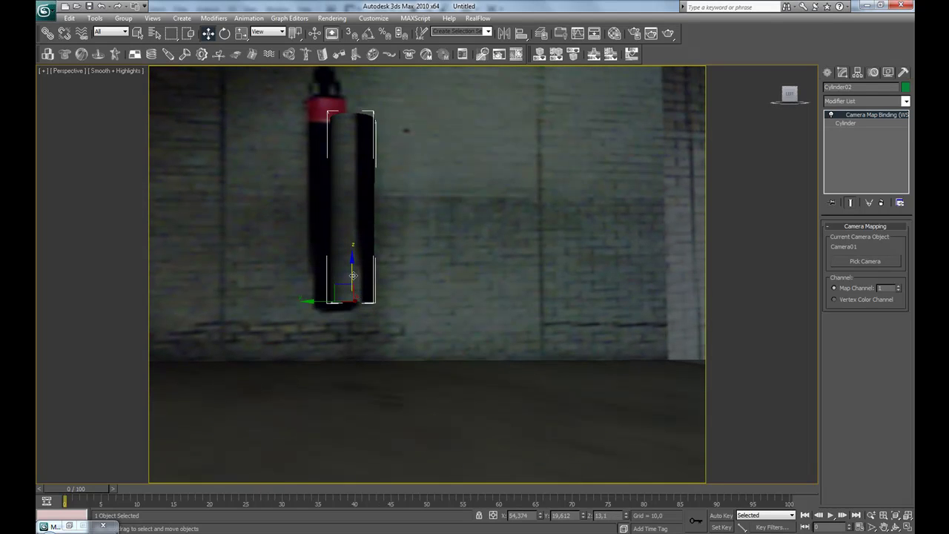
drag(353, 276, 352, 285)
Stretch the cylinder's height to about 114.7% and move it to about Y 15.6 over the long black bag.
key(r)
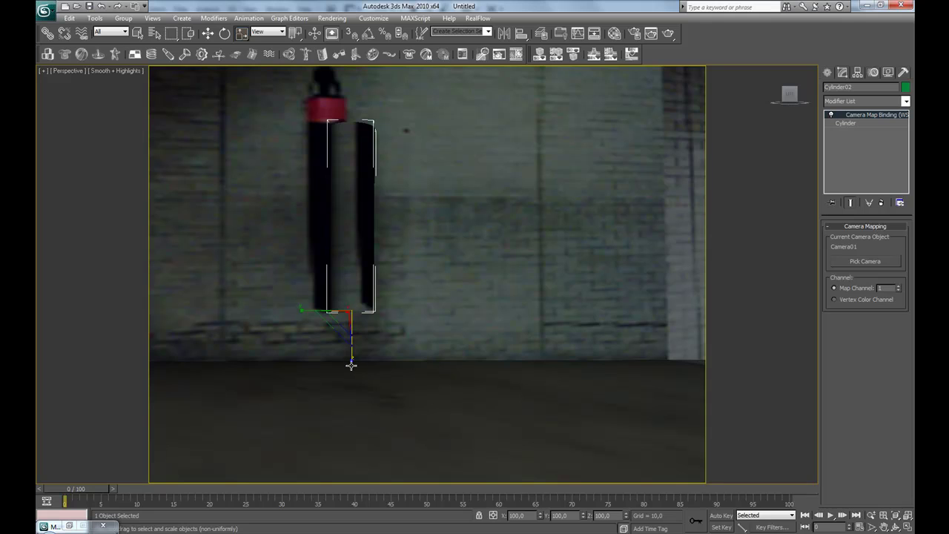
drag(352, 363, 353, 365)
key(w)
drag(312, 310, 501, 312)
alt+middle_drag(501, 313, 473, 321)
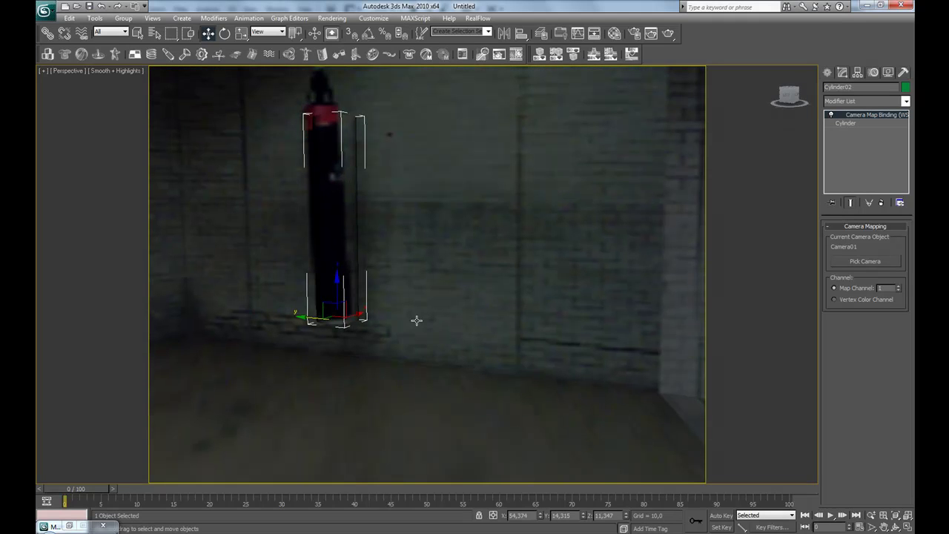
drag(316, 314, 305, 313)
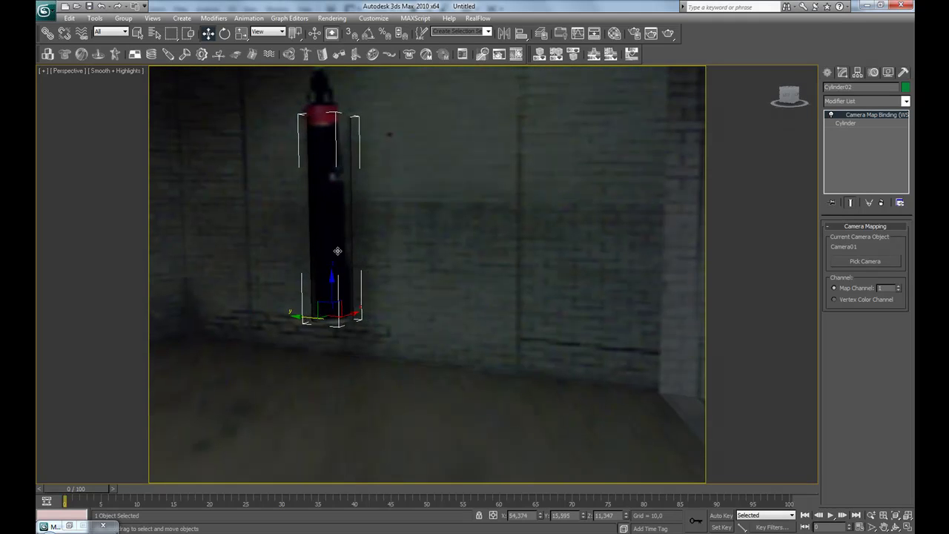
Tilt the black bag cylinder about -2.2° around the X axis to follow the bag's lean.
middle_drag(336, 252, 450, 311)
scroll(449, 311, up, 2)
scroll(487, 280, up, 2)
scroll(488, 280, down, 3)
scroll(489, 313, down, 2)
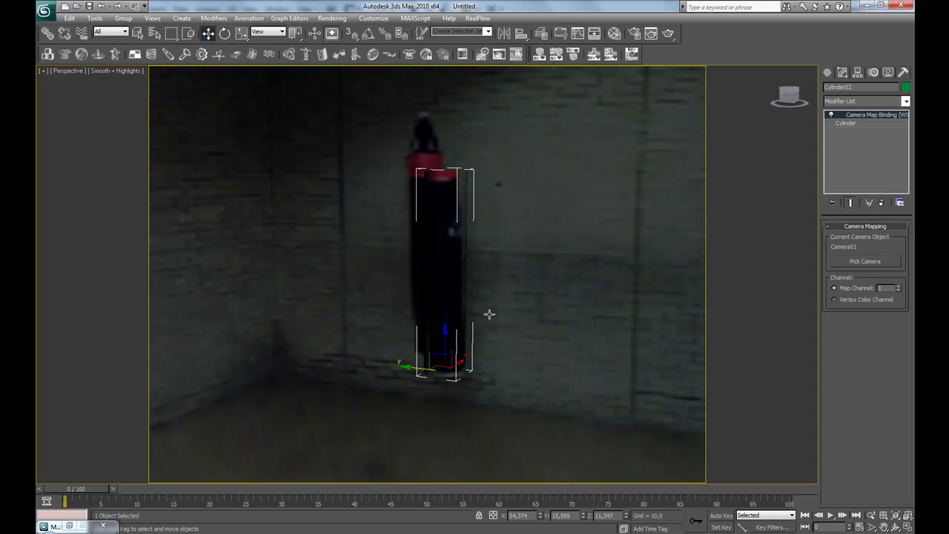
middle_drag(475, 314, 510, 314)
drag(456, 359, 454, 360)
alt+middle_drag(482, 333, 464, 339)
key(e)
drag(471, 334, 474, 330)
alt+middle_drag(538, 331, 501, 346)
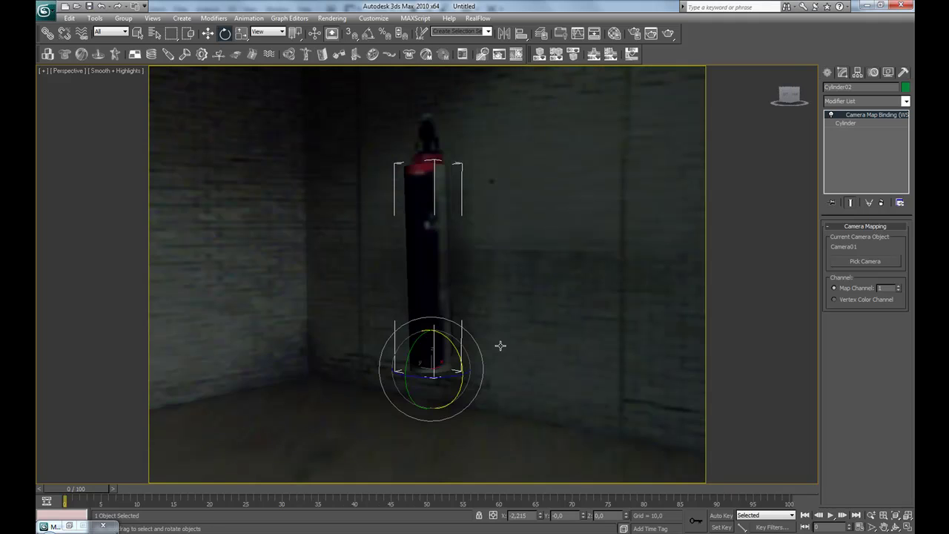
Fine-tune the black bag cylinder's scale and position it at about Y 15.9, Z 12.1 to fit the projected bag.
key(w)
drag(401, 365, 435, 341)
alt+middle_drag(436, 341, 466, 338)
key(r)
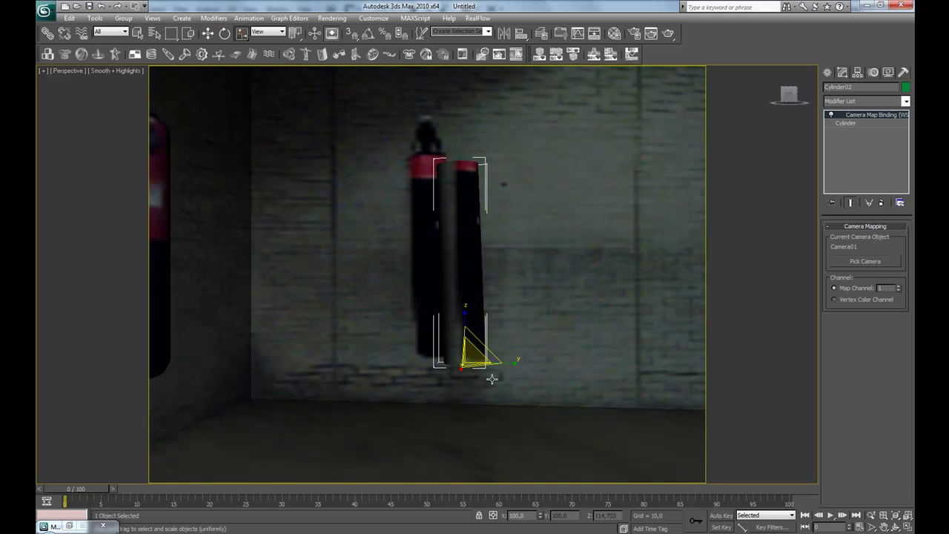
alt+middle_drag(492, 378, 482, 401)
drag(465, 388, 487, 384)
key(w)
alt+middle_drag(487, 383, 415, 331)
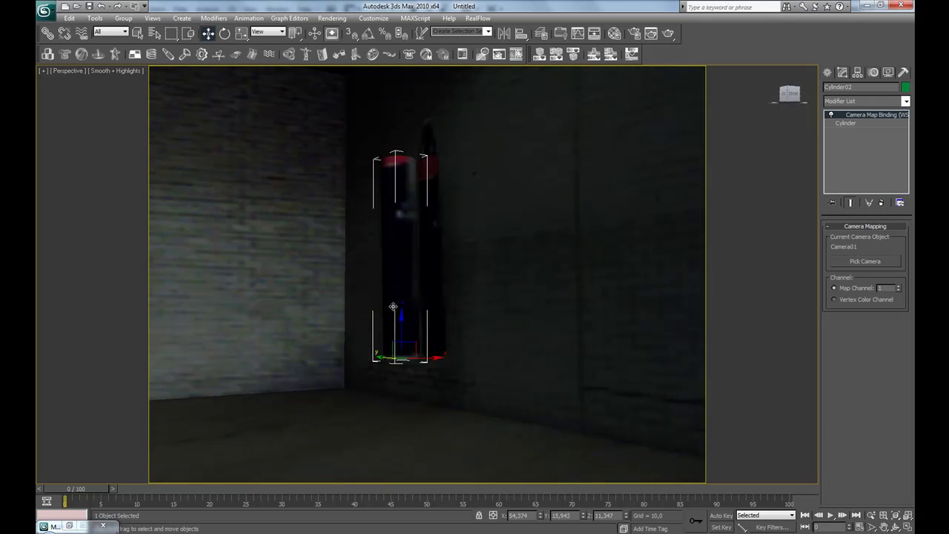
drag(401, 319, 404, 314)
Inspect both camera-mapped punching bags and the surrounding room from several angles.
alt+middle_drag(404, 315, 440, 274)
scroll(451, 285, down, 8)
scroll(438, 276, down, 3)
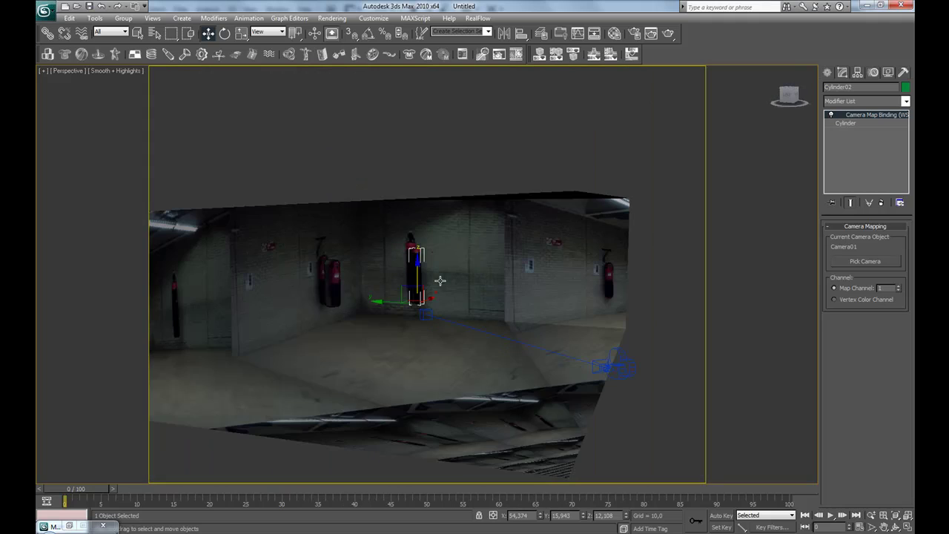
scroll(455, 295, up, 4)
key(m)
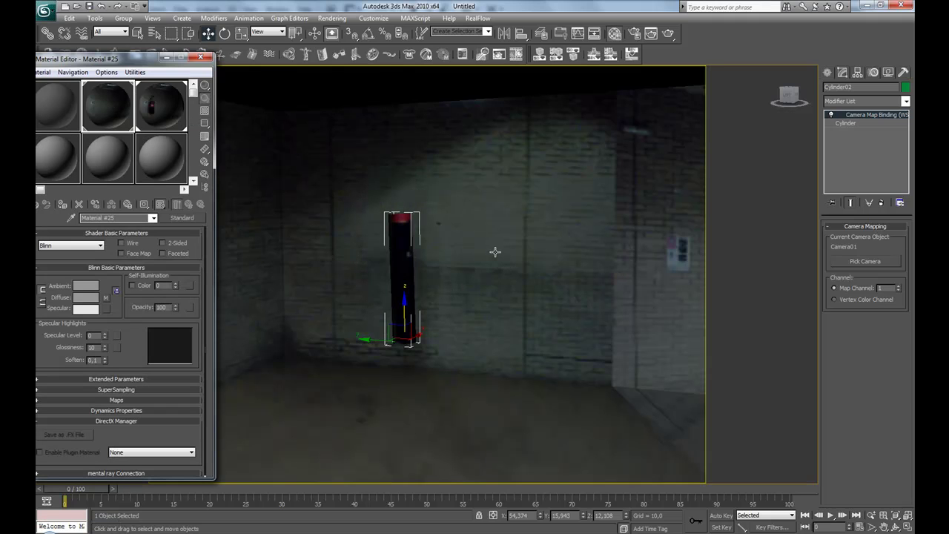
click(168, 58)
alt+middle_drag(424, 288, 497, 324)
alt+middle_drag(449, 260, 348, 249)
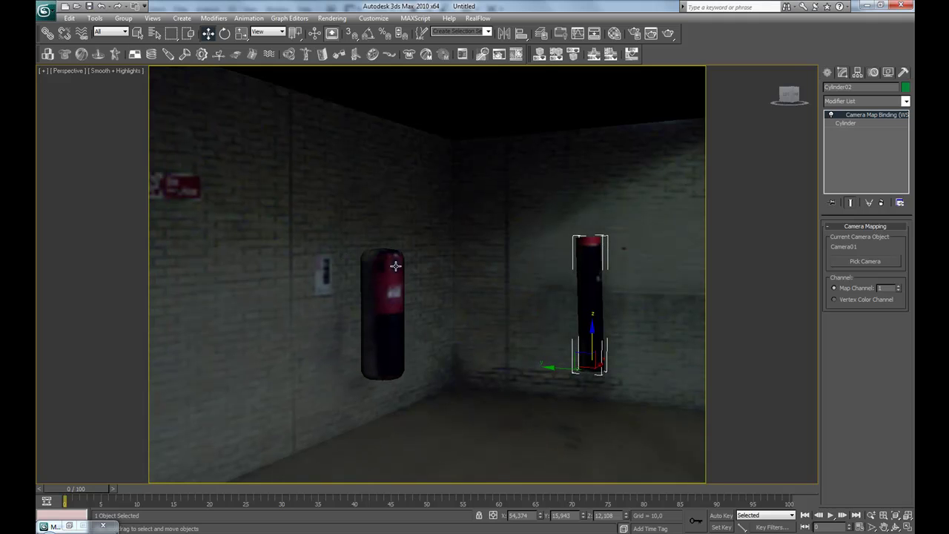
In the four-viewport layout, create a box about 38.9 long, 13.7 wide and 7.5 high on the room floor.
key(alt+w)
middle_drag(294, 171, 357, 149)
middle_drag(560, 153, 599, 184)
middle_drag(650, 354, 662, 396)
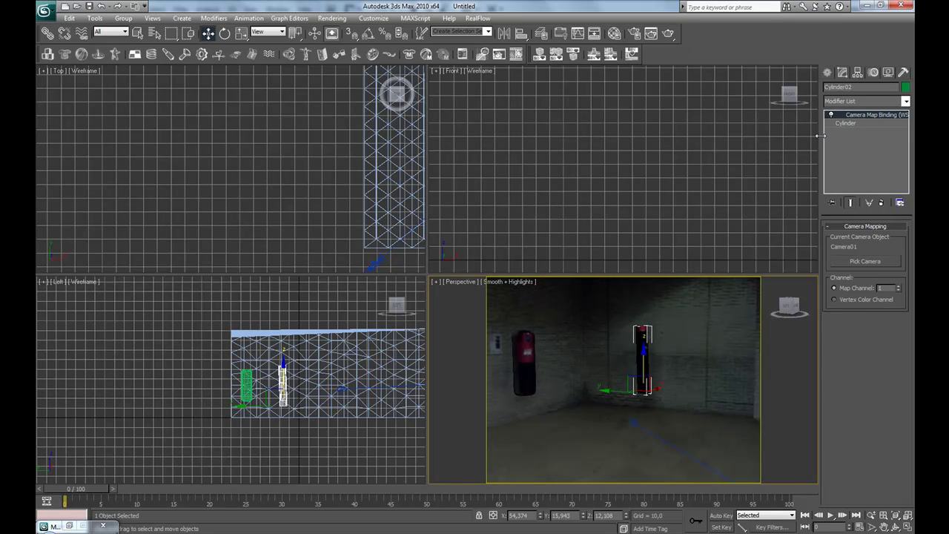
click(827, 73)
click(846, 139)
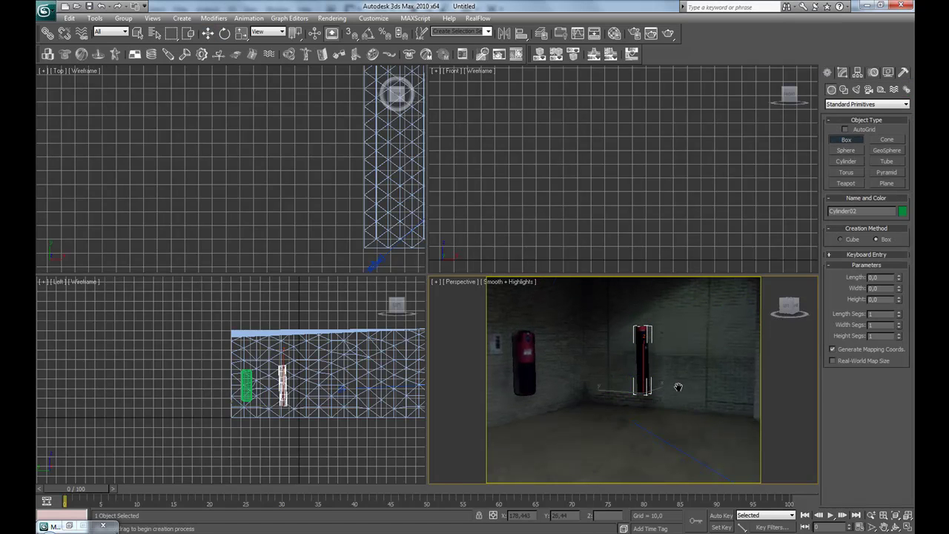
drag(582, 407, 676, 430)
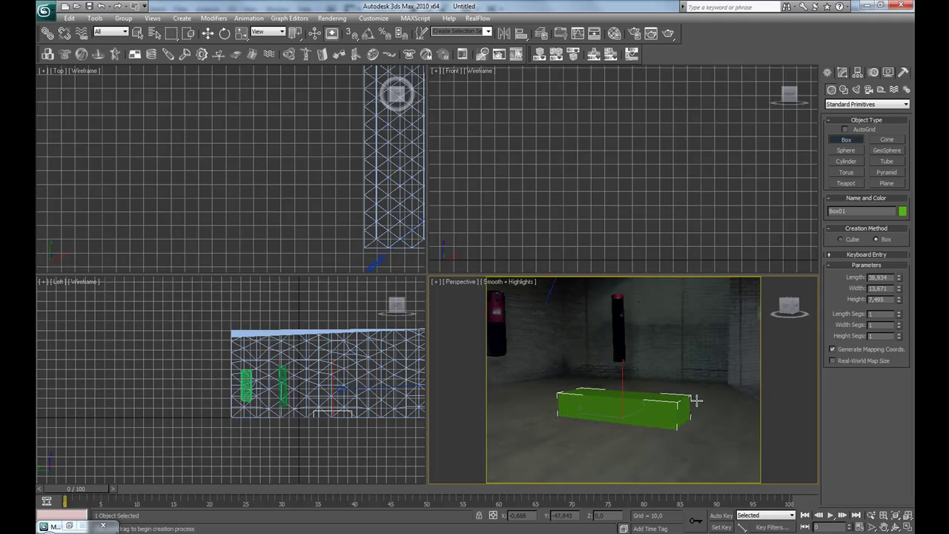
alt+middle_drag(664, 441, 657, 442)
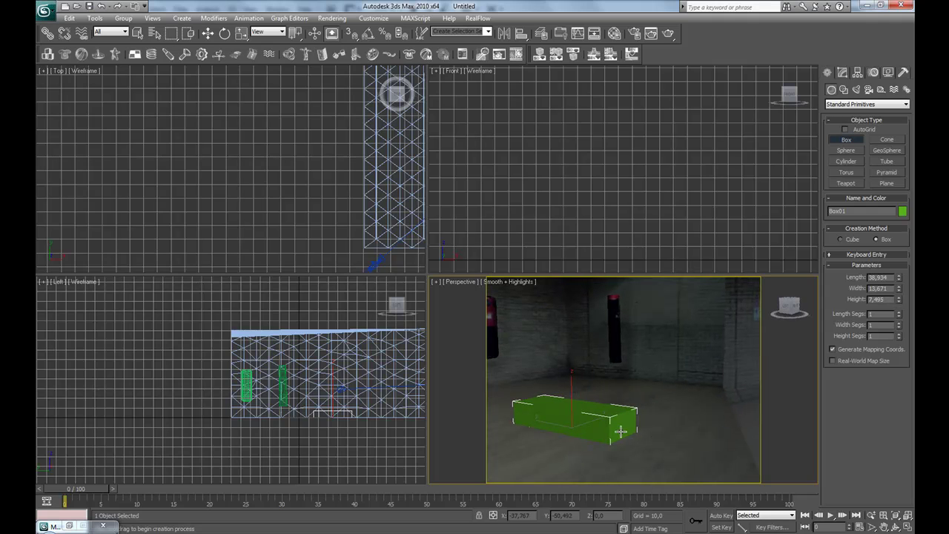
Scale the box to about 71% along X and move it above the room to about Z 156.4.
key(w)
key(r)
mouse_move(561, 440)
mouse_down()
mouse_move(536, 440)
mouse_move(547, 438)
mouse_up()
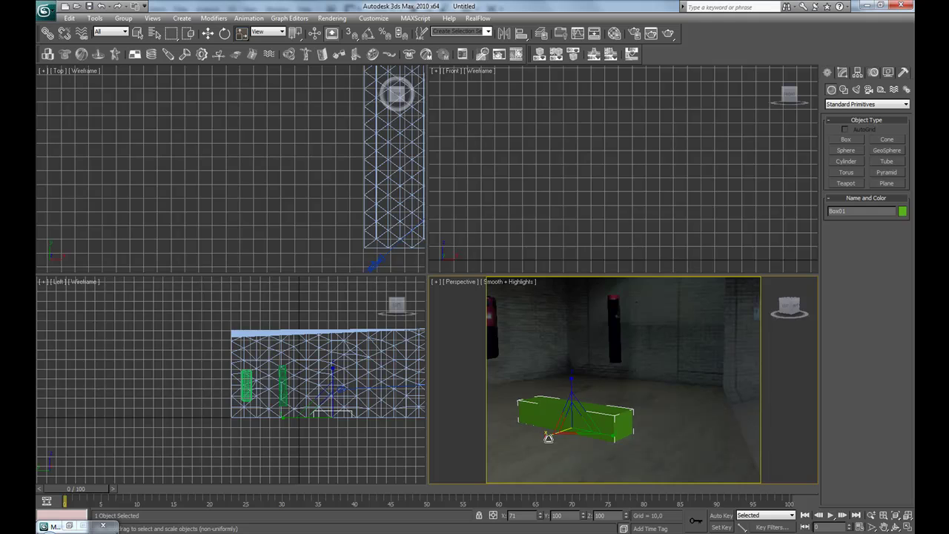
key(w)
scroll(618, 381, down, 5)
alt+middle_drag(617, 381, 651, 368)
key(z)
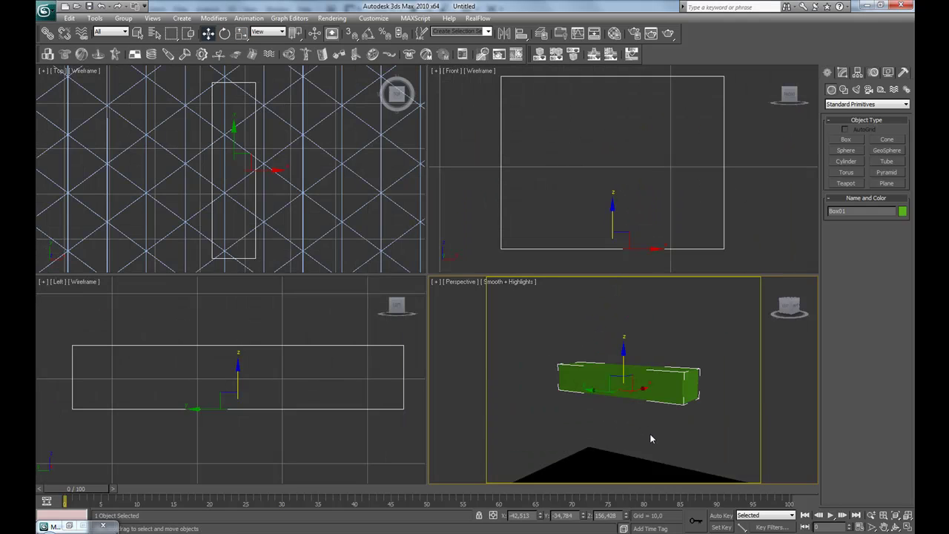
Show edged faces and set the box's length to about 61.5 with 7 length segments.
alt+middle_drag(648, 430, 796, 209)
key(F4)
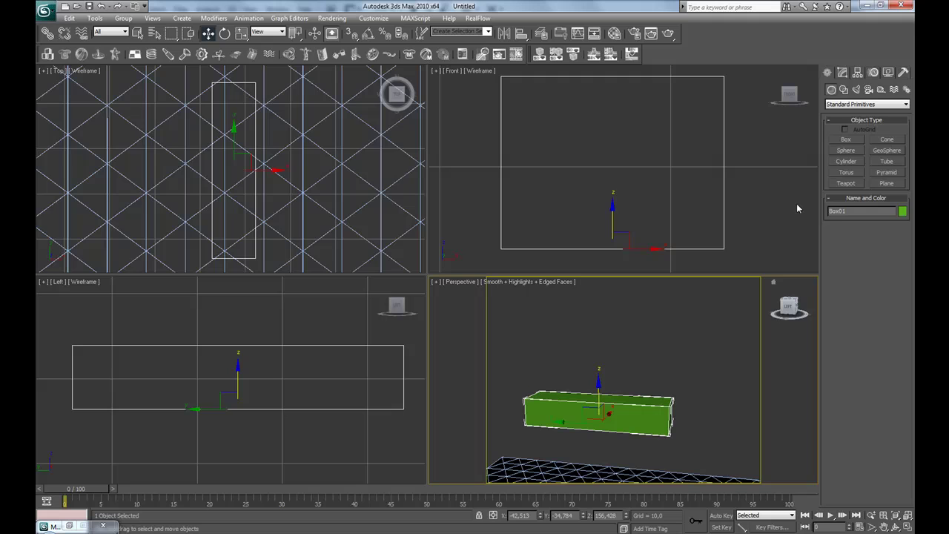
click(843, 72)
drag(898, 272, 898, 254)
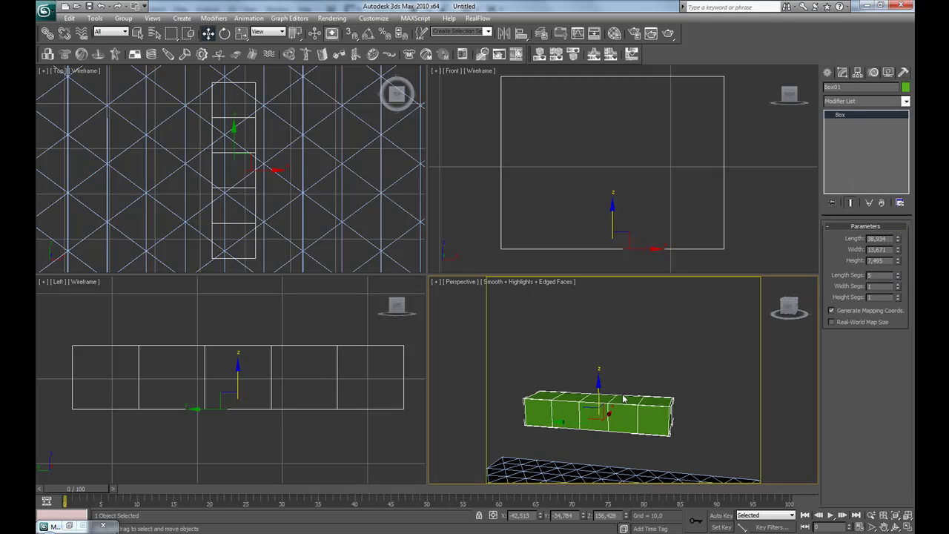
mouse_move(897, 238)
mouse_down()
mouse_move(898, 255)
mouse_move(902, 223)
mouse_up()
mouse_move(898, 275)
mouse_down()
mouse_move(899, 257)
mouse_move(899, 267)
mouse_up()
alt+middle_drag(686, 453, 716, 438)
key(z)
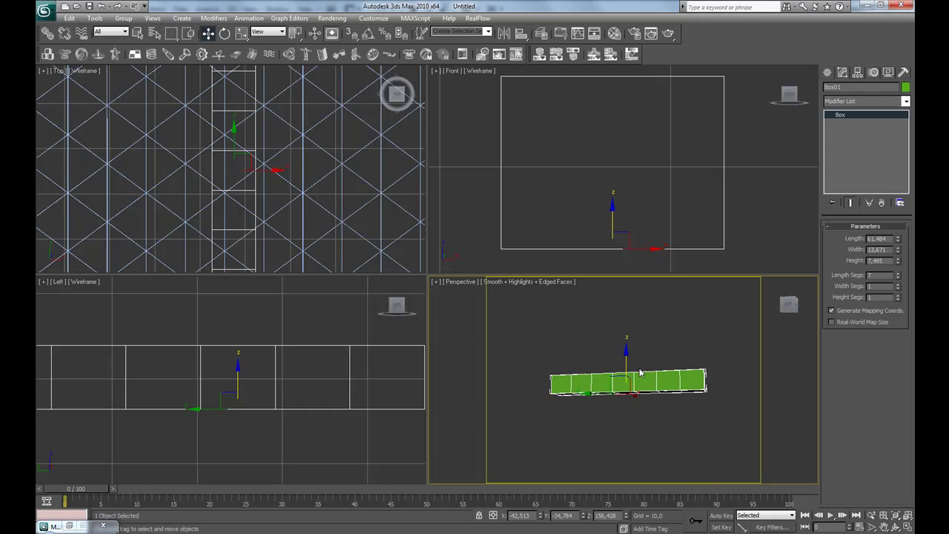
Add an Edit Poly modifier to the box and delete the second-to-last polygon on its underside.
click(849, 102)
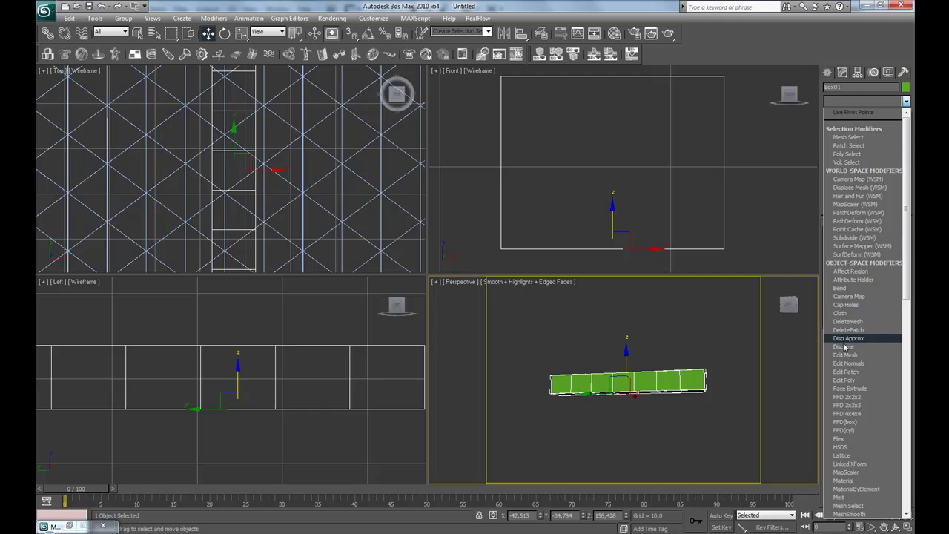
click(844, 379)
click(876, 307)
alt+middle_drag(764, 325, 694, 396)
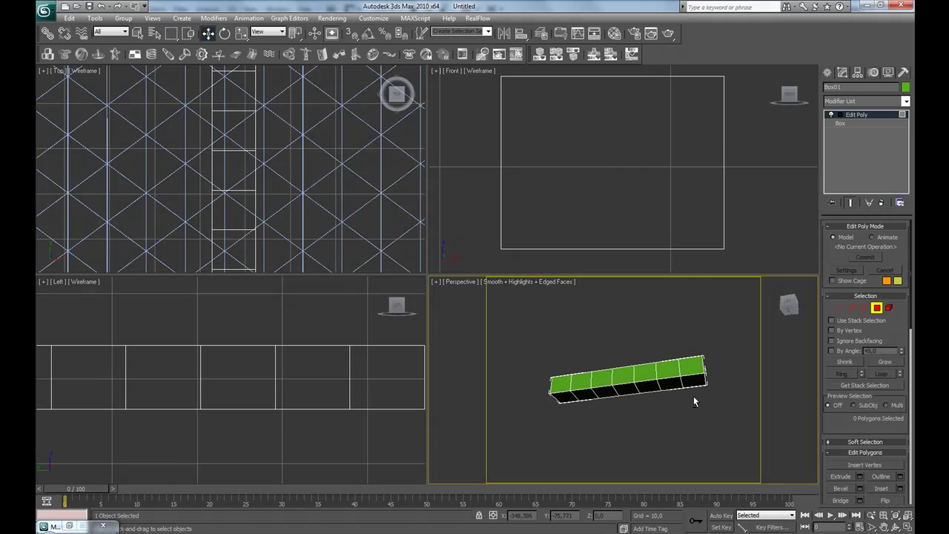
click(679, 384)
click(845, 361)
Extrude the open border under the box downward by copying its edges, and rotate it to slant the new section.
click(864, 307)
click(670, 389)
alt+middle_drag(668, 404, 680, 432)
shift+drag(671, 363, 673, 379)
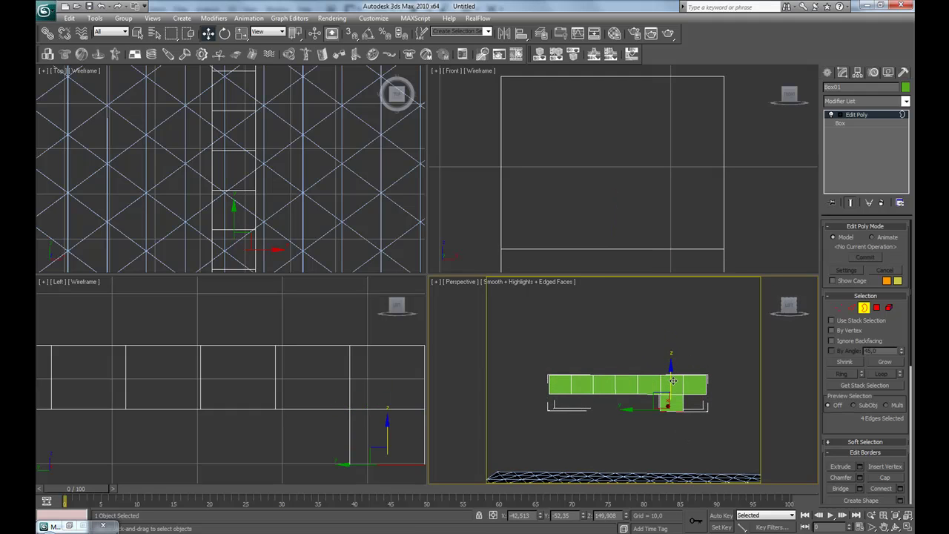
key(q)
click(225, 33)
mouse_move(650, 379)
mouse_down()
mouse_move(668, 373)
mouse_move(674, 383)
mouse_move(645, 397)
mouse_up()
key(w)
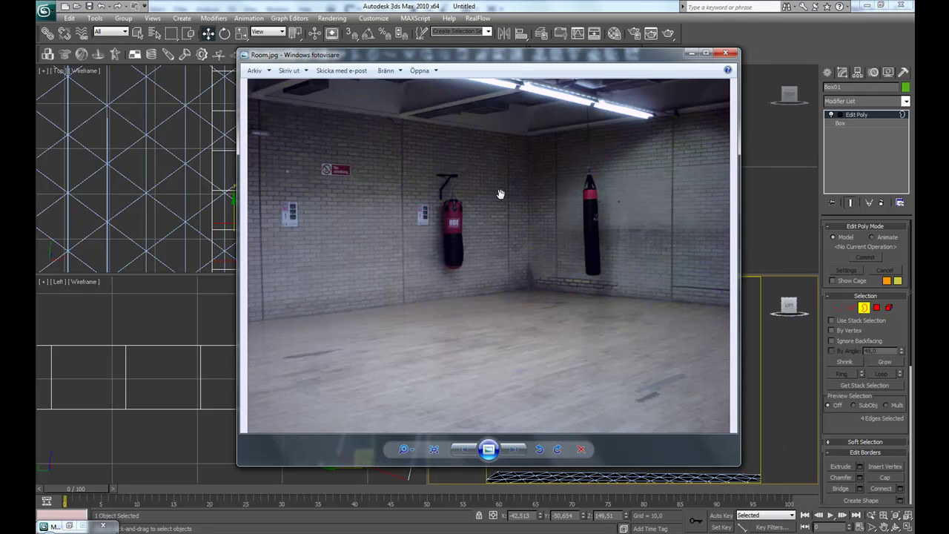
Examine the wall bracket in Room.jpg and extend the border diagonally down to about Y -42, Z 142.5 to match it.
scroll(511, 203, up, 4)
scroll(469, 231, up, 3)
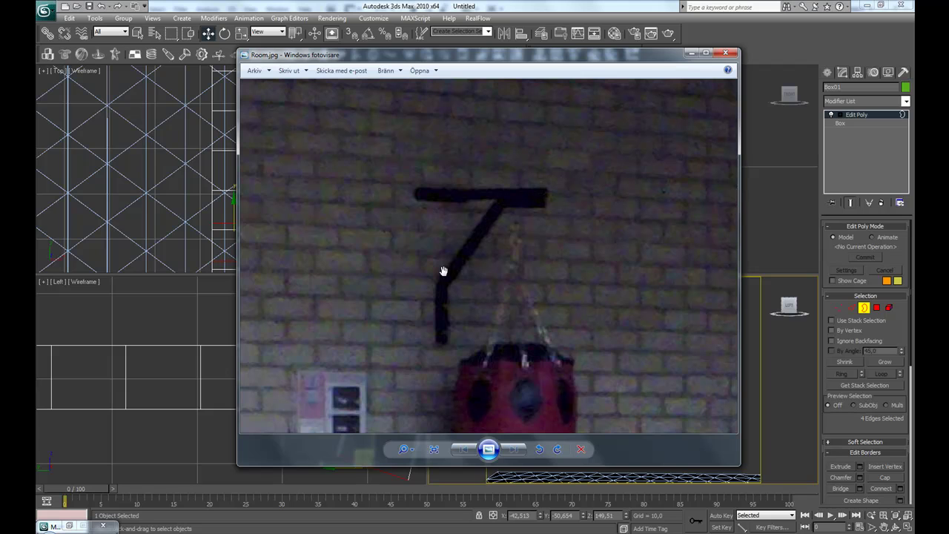
click(690, 54)
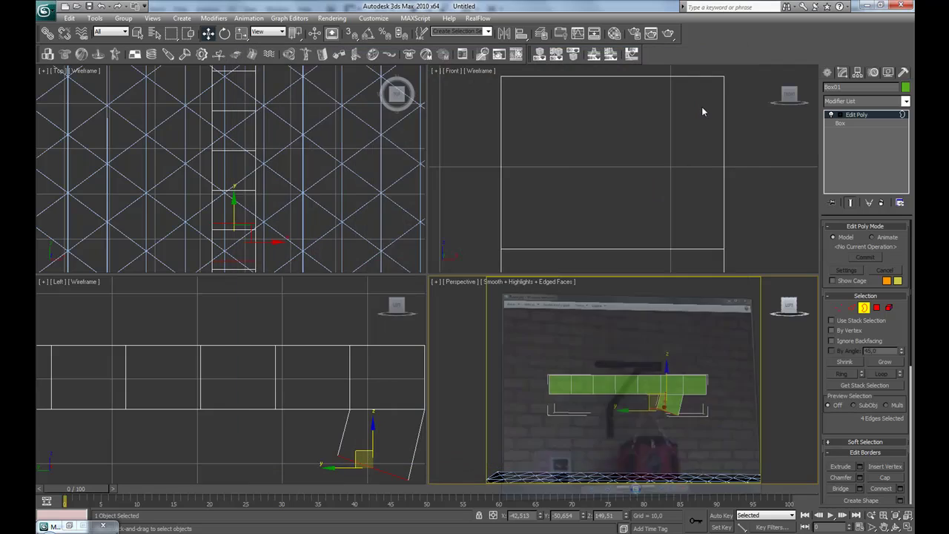
middle_drag(649, 401, 624, 346)
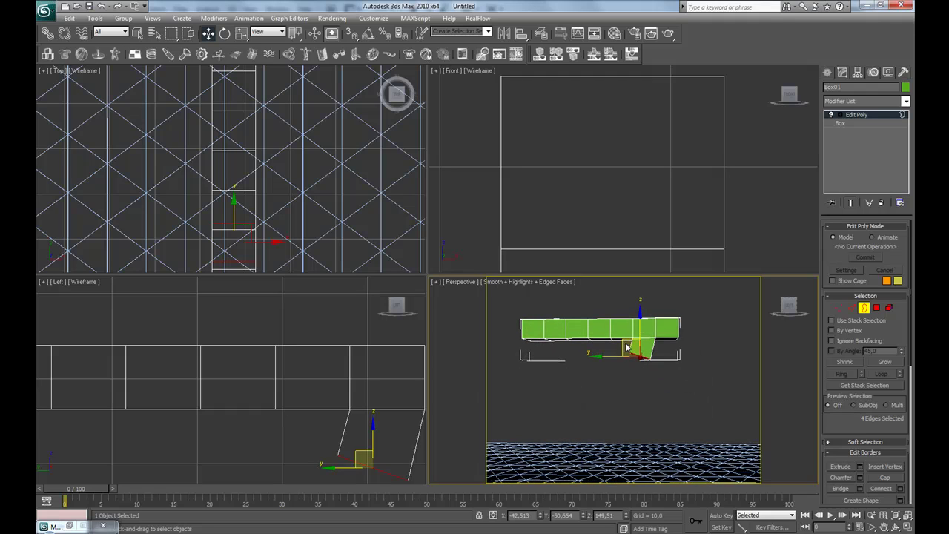
drag(627, 341, 619, 368)
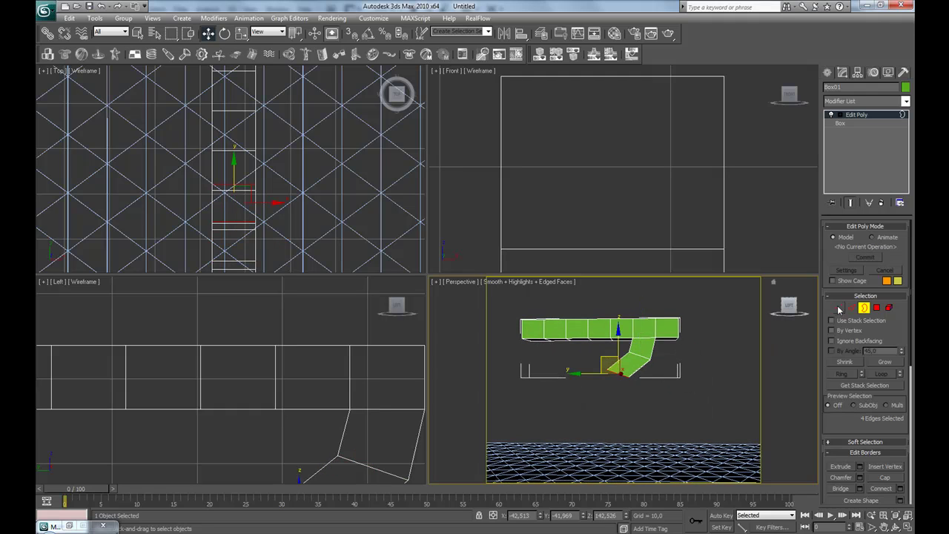
Rotate the open border and extend the bracket arm with another section to about Y -36.4, Z 139.5.
right_click(606, 359)
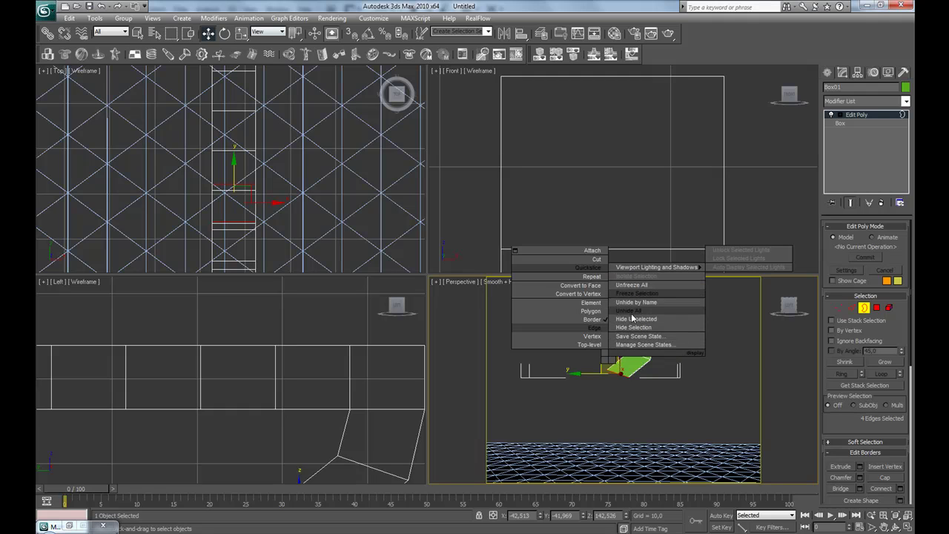
click(627, 377)
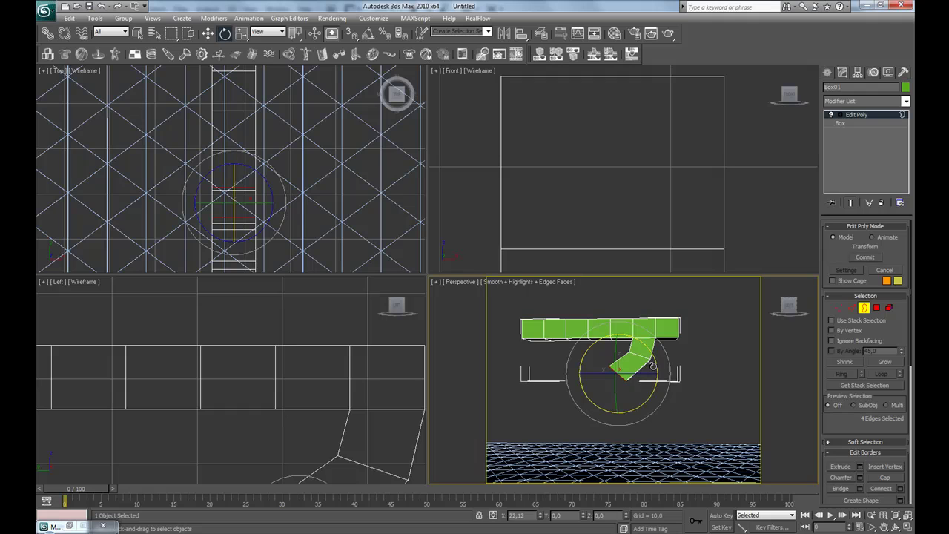
key(w)
drag(622, 365, 681, 361)
drag(612, 360, 570, 372)
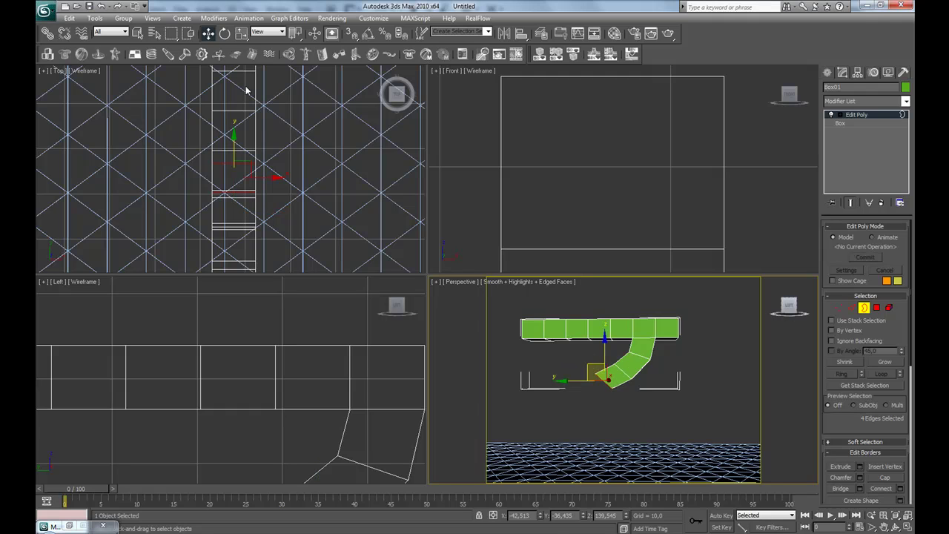
Extend the bracket arm with two more diagonal sections to about Y -22.9, Z 130.8, rotating the border to follow the curve.
click(225, 35)
drag(589, 349, 557, 384)
key(w)
click(224, 33)
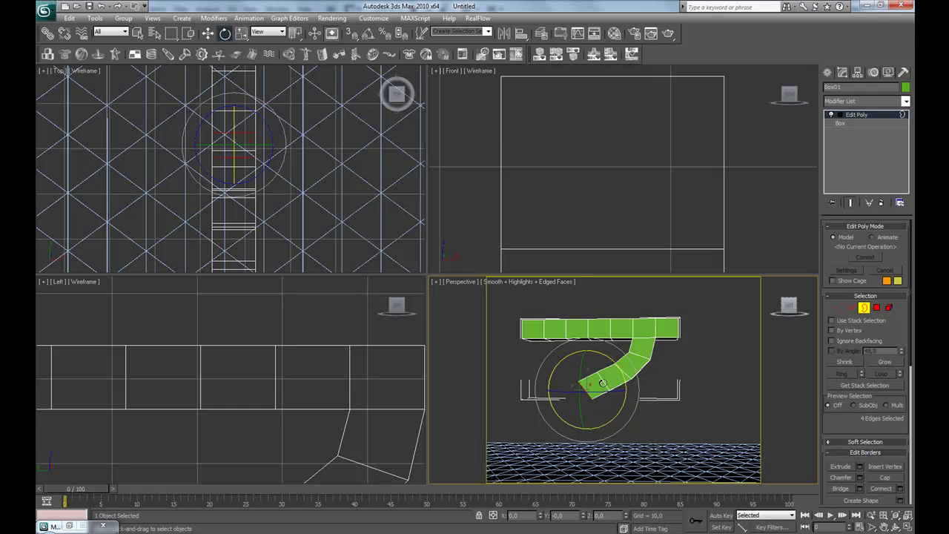
key(w)
shift+drag(571, 375, 542, 382)
key(e)
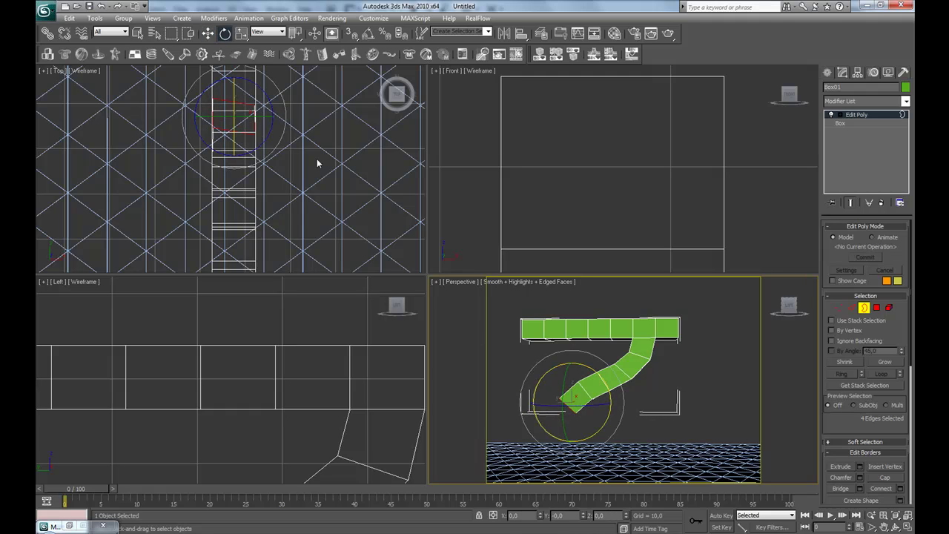
Try to continue the arm with a steeper section, moving its open border to about Y -15.7, Z 122.7.
click(208, 34)
drag(559, 385, 542, 409)
alt+middle_drag(586, 412, 561, 397)
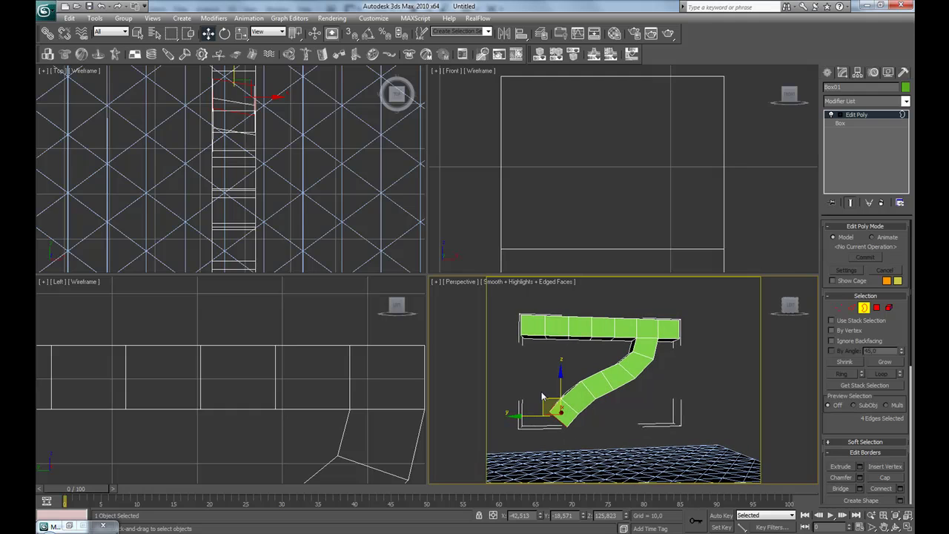
drag(544, 401, 535, 410)
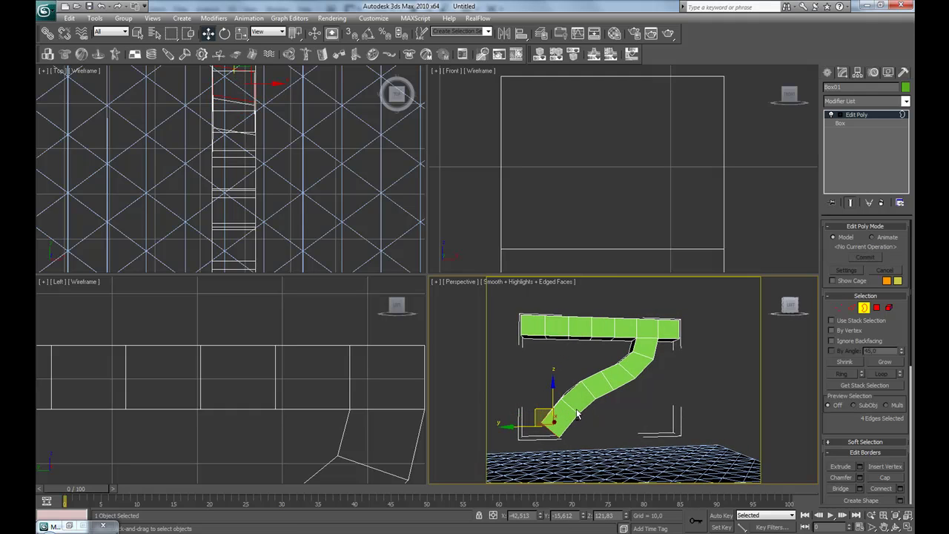
alt+middle_drag(577, 412, 573, 415)
drag(543, 408, 544, 406)
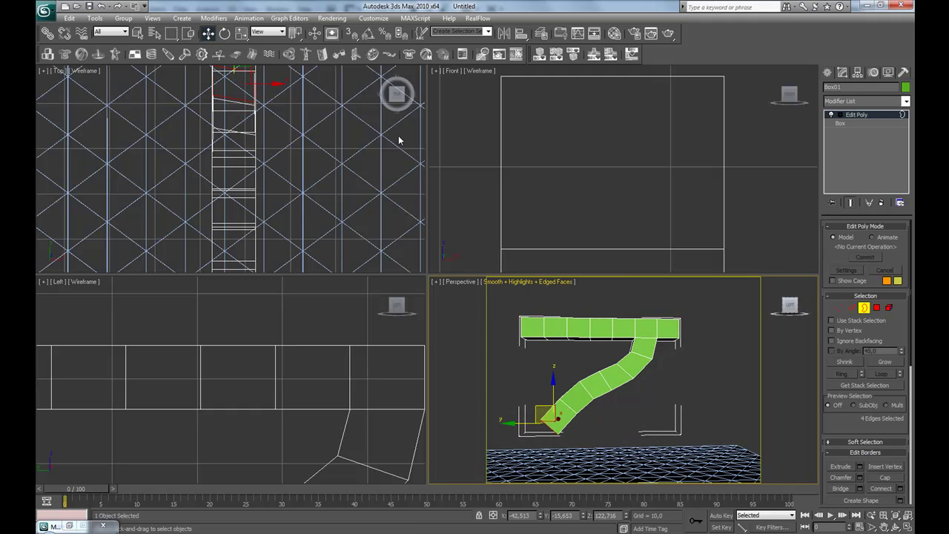
Try to add another section to about Y -10.8, Z 116.2, rotating its open border toward horizontal.
click(226, 34)
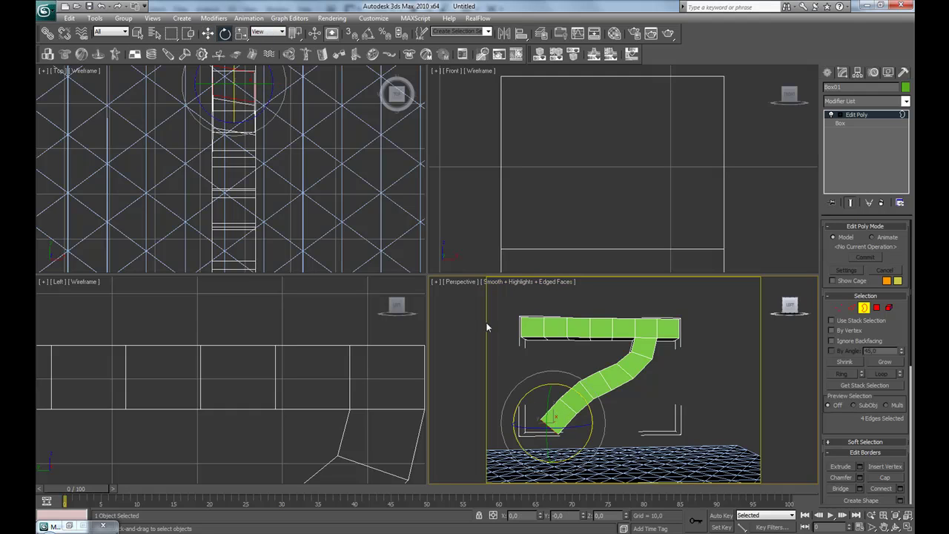
click(207, 34)
mouse_move(544, 404)
mouse_down()
mouse_move(545, 432)
mouse_move(507, 432)
mouse_move(502, 441)
mouse_move(540, 418)
mouse_move(540, 407)
mouse_up()
key(e)
key(w)
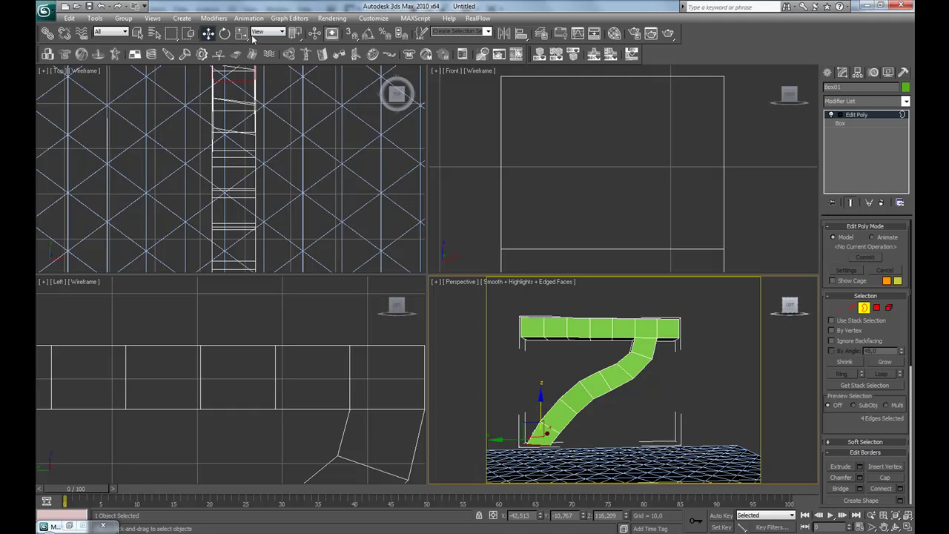
Try to extrude a straight section down from the arm's open border to about Z 104.
middle_drag(599, 377, 603, 354)
shift+drag(550, 380, 547, 417)
alt+middle_drag(697, 380, 669, 370)
alt+middle_drag(523, 373, 682, 412)
alt+middle_drag(689, 412, 652, 404)
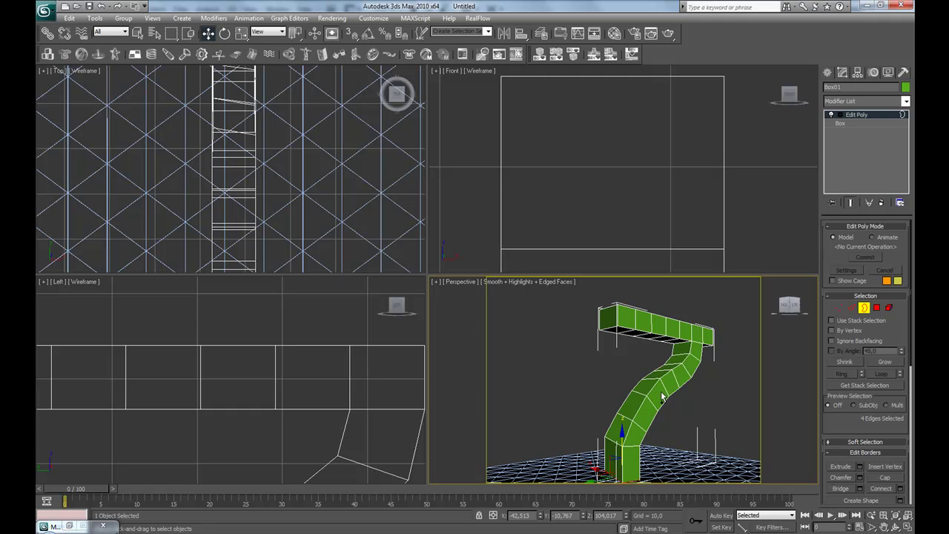
Undo the latest border extrusions and rotations back to the arm section ending at about Y -22.9, Z 130.8.
key(ctrl+z)
key(ctrl+z)
key(ctrl+z)
key(ctrl+z)
key(ctrl+z)
key(ctrl+z)
key(ctrl+z)
key(ctrl+z)
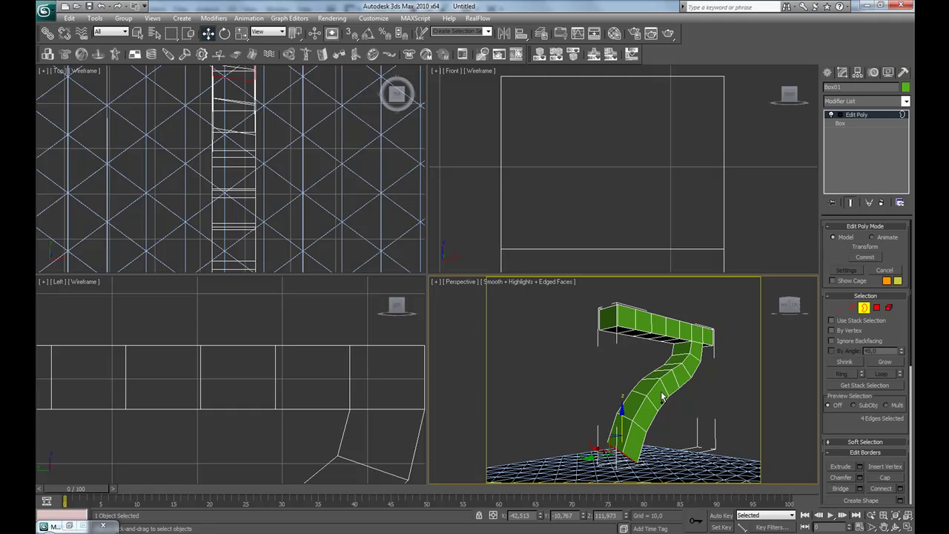
key(ctrl+z)
key(ctrl+z)
key(ctrl+z)
key(ctrl+z)
key(ctrl+z)
key(ctrl+z)
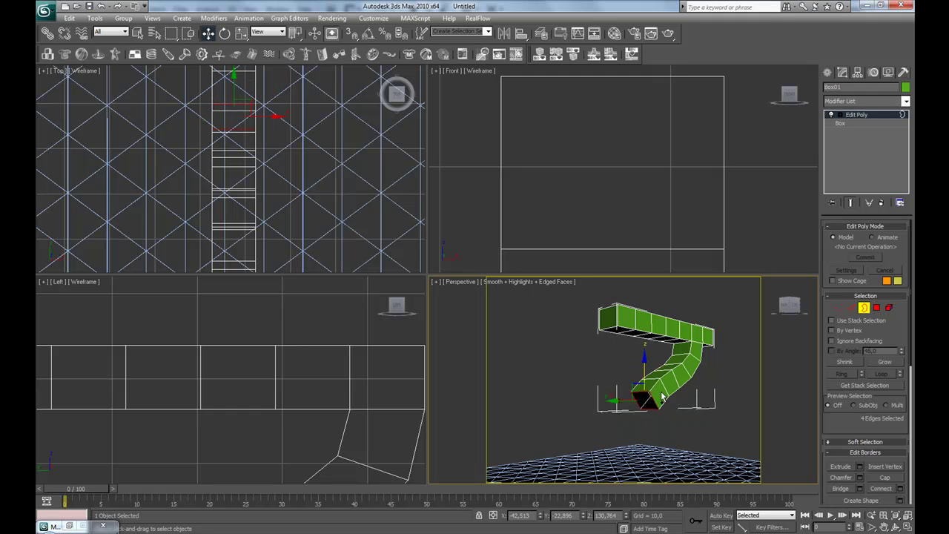
Leave sub-object editing and add a TurboSmooth modifier to the bracket.
alt+middle_drag(629, 402, 665, 363)
key(1)
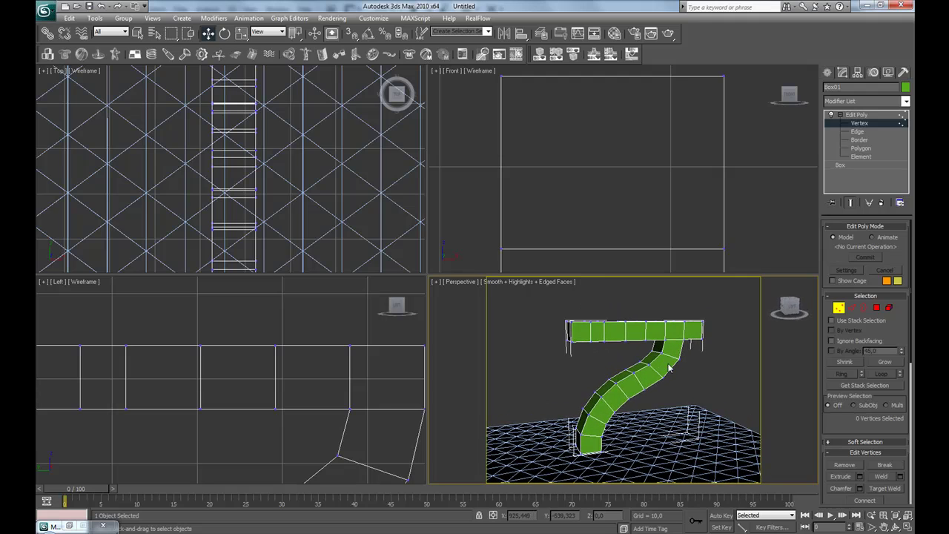
click(856, 114)
click(853, 100)
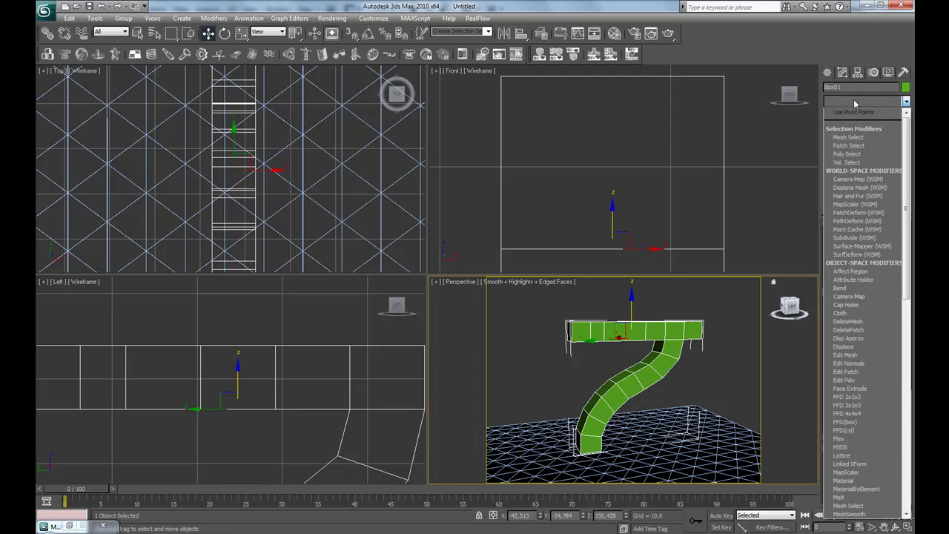
text(tu)
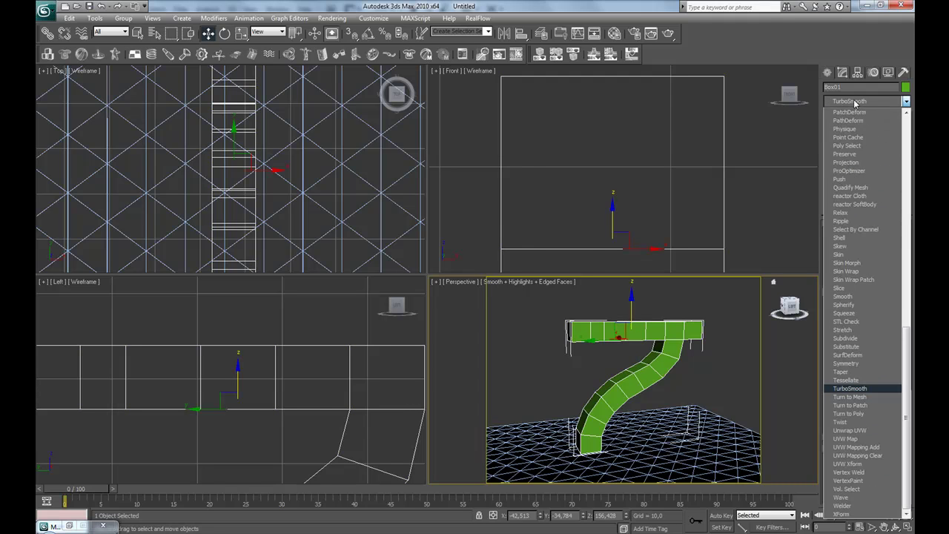
key(Return)
Set the TurboSmooth iterations to 2 and turn off edged faces in the perspective view.
alt+middle_drag(686, 373, 605, 364)
click(899, 242)
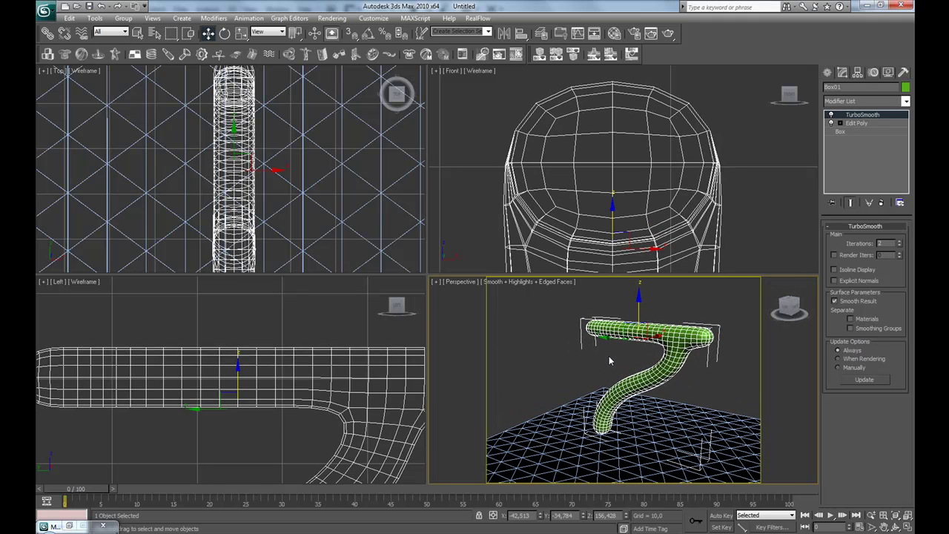
key(F4)
mouse_move(653, 413)
alt+middle_down()
mouse_move(653, 402)
mouse_move(573, 416)
mouse_move(687, 398)
mouse_move(627, 394)
mouse_move(619, 377)
alt+middle_up()
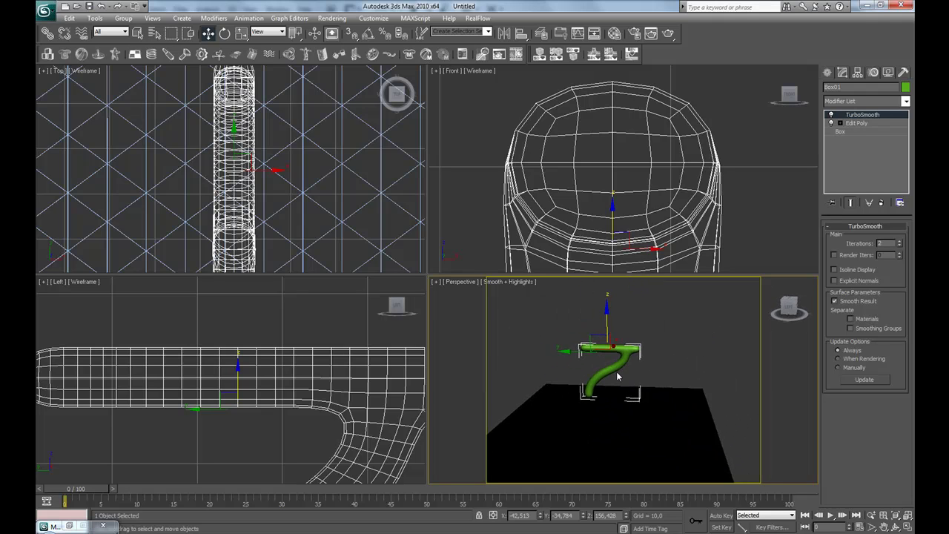
Create a torus with a main radius of about 58 in the empty space beside the room model.
click(696, 346)
click(828, 73)
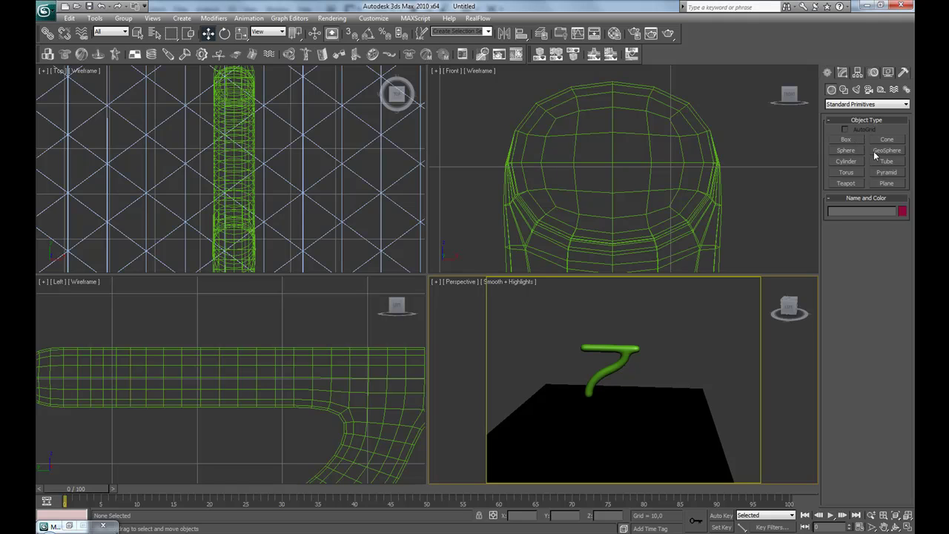
click(846, 172)
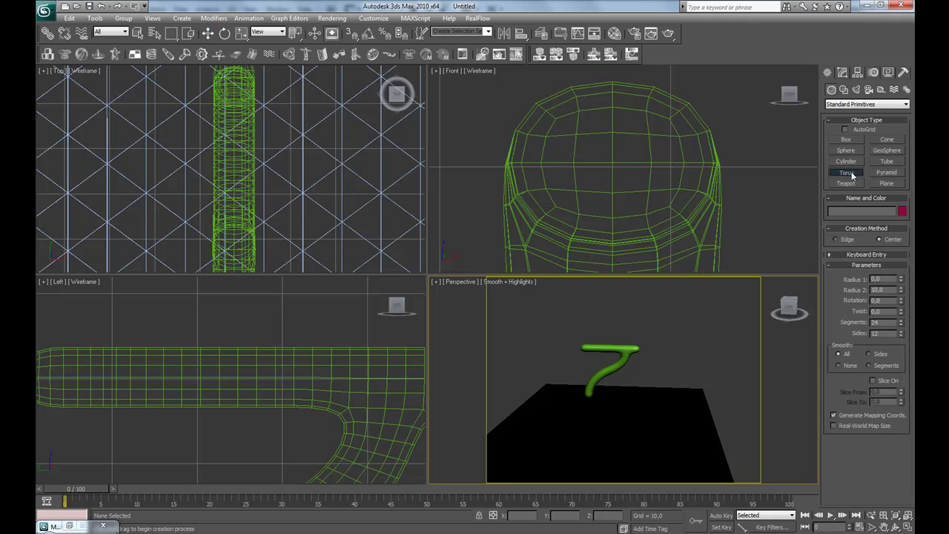
scroll(610, 394, down, 5)
alt+middle_drag(629, 407, 583, 459)
drag(578, 461, 587, 481)
right_click(587, 480)
alt+middle_drag(661, 344, 631, 371)
drag(616, 382, 632, 408)
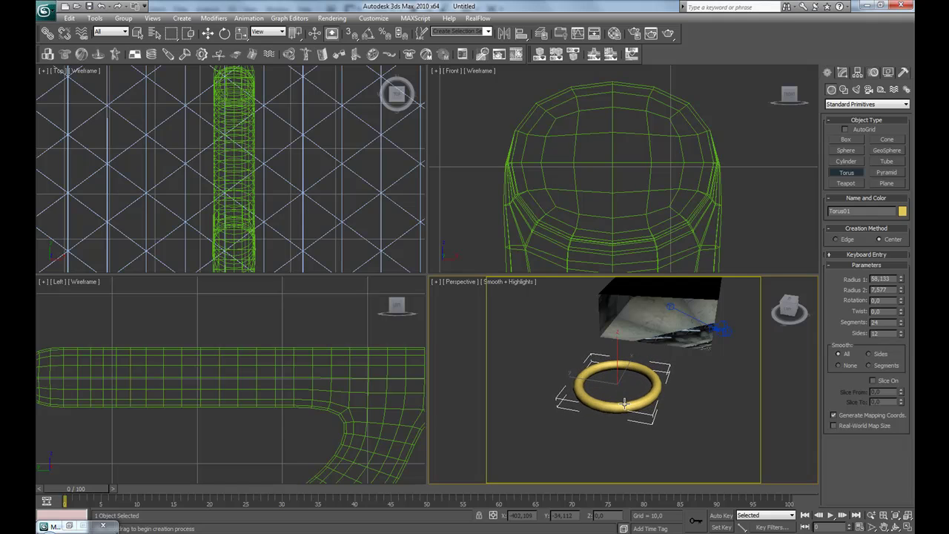
click(626, 400)
Rotate the torus upright and scale it along X to about 63 percent to form an oval chain link.
key(w)
key(e)
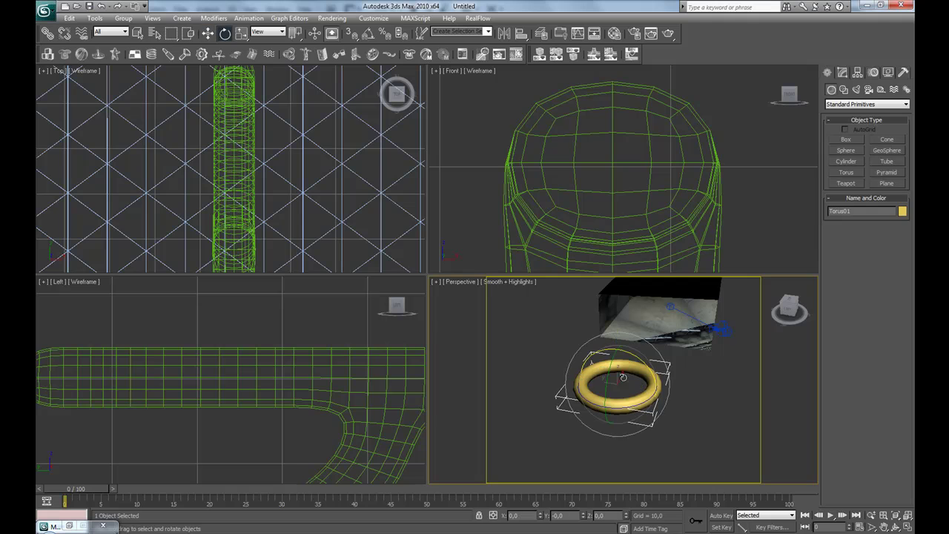
drag(605, 352, 652, 391)
alt+middle_drag(653, 395, 659, 376)
key(r)
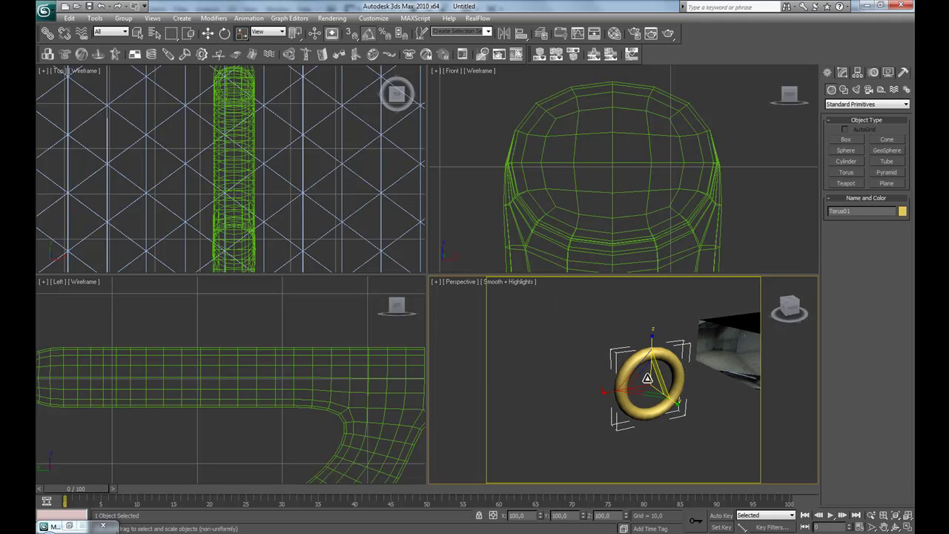
drag(628, 392, 632, 392)
mouse_move(689, 402)
alt+middle_down()
mouse_move(651, 381)
mouse_move(697, 393)
alt+middle_up()
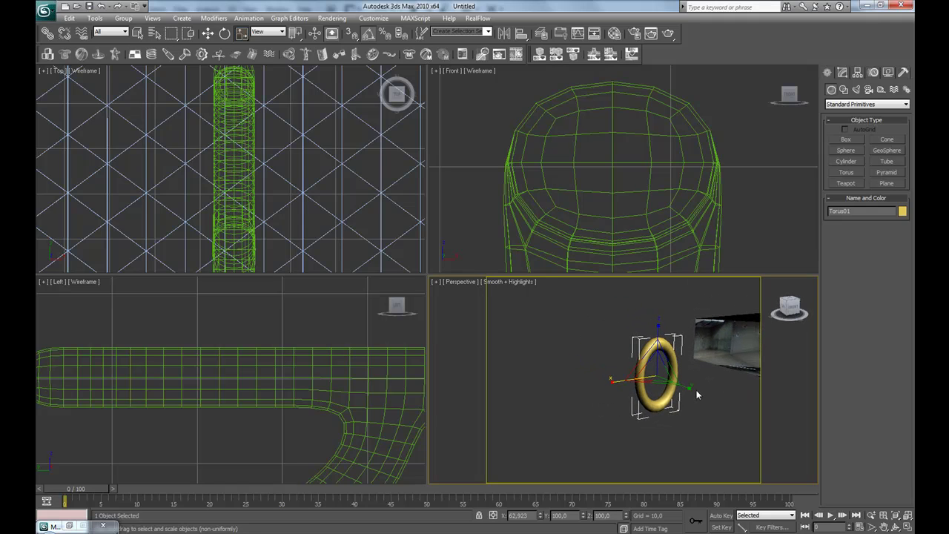
Copy the link while rotating the duplicate 90 degrees about the vertical axis.
key(e)
shift+drag(673, 389, 629, 395)
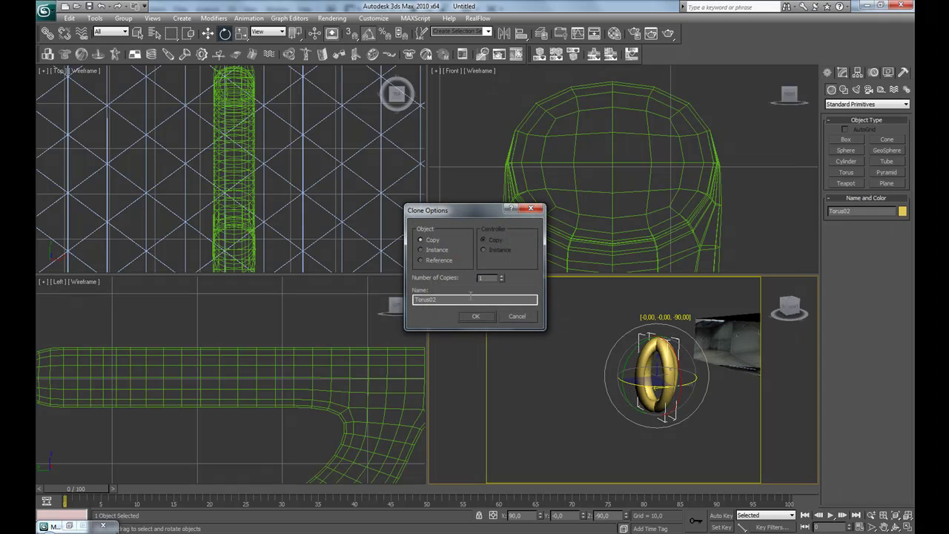
click(480, 319)
Move the copied link up until it interlocks with the top of the first link.
key(w)
drag(657, 335, 660, 284)
alt+middle_drag(660, 284, 614, 410)
scroll(614, 410, up, 5)
middle_drag(719, 385, 598, 403)
scroll(608, 392, down, 8)
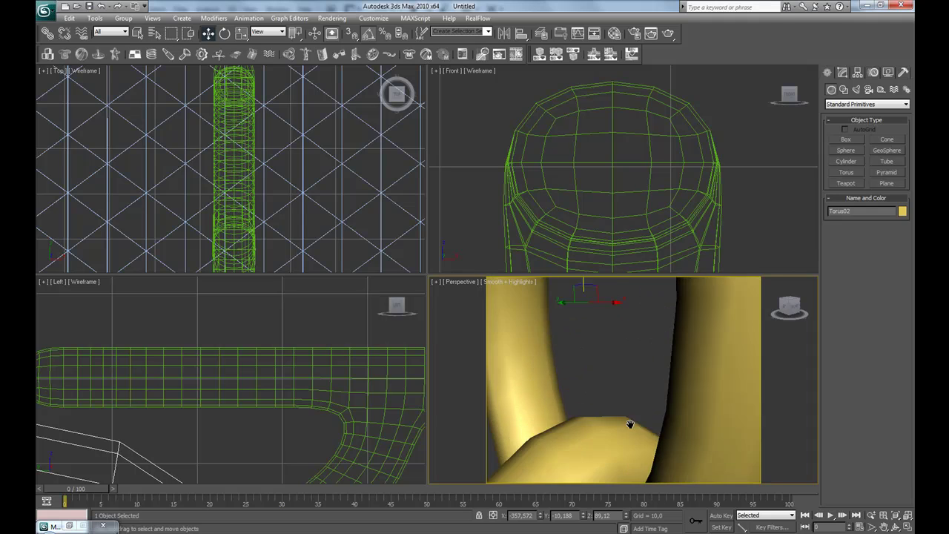
alt+middle_drag(652, 440, 593, 391)
drag(600, 401, 602, 404)
Clone the two interlocked links upward as multiple instances to build a continuous chain.
scroll(605, 395, down, 5)
scroll(619, 391, up, 3)
scroll(621, 393, up, 2)
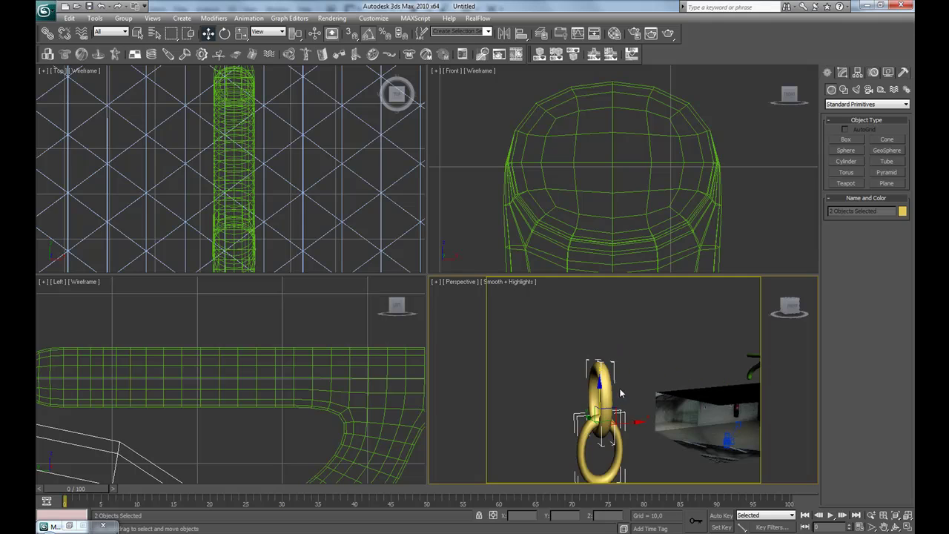
shift+drag(603, 391, 606, 297)
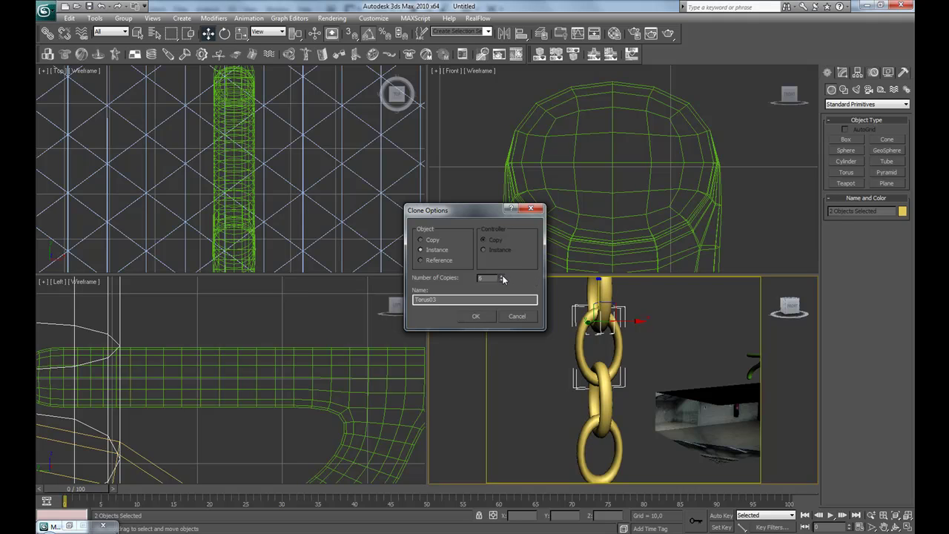
click(484, 315)
Region-select the links of the vertical chain.
scroll(604, 356, down, 5)
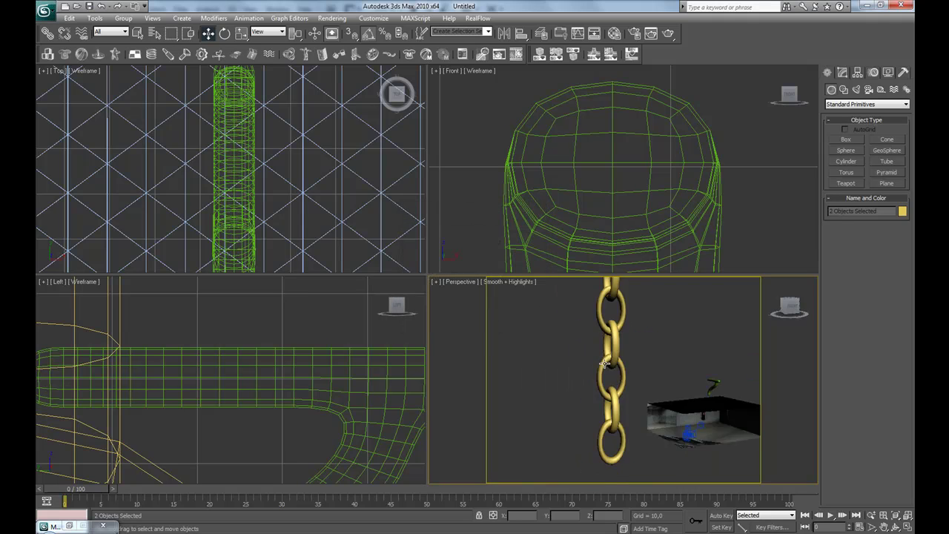
scroll(617, 367, up, 2)
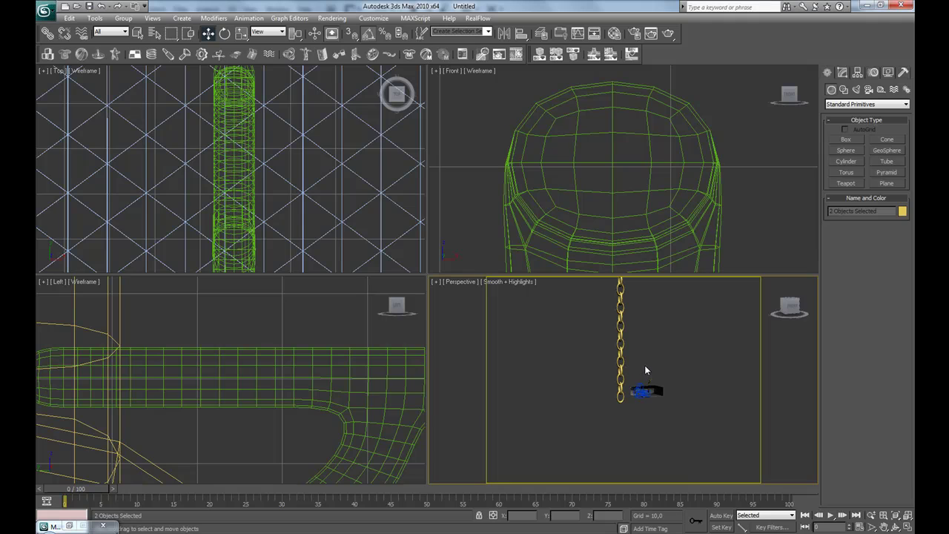
middle_drag(642, 354, 645, 356)
alt+middle_drag(686, 435, 671, 434)
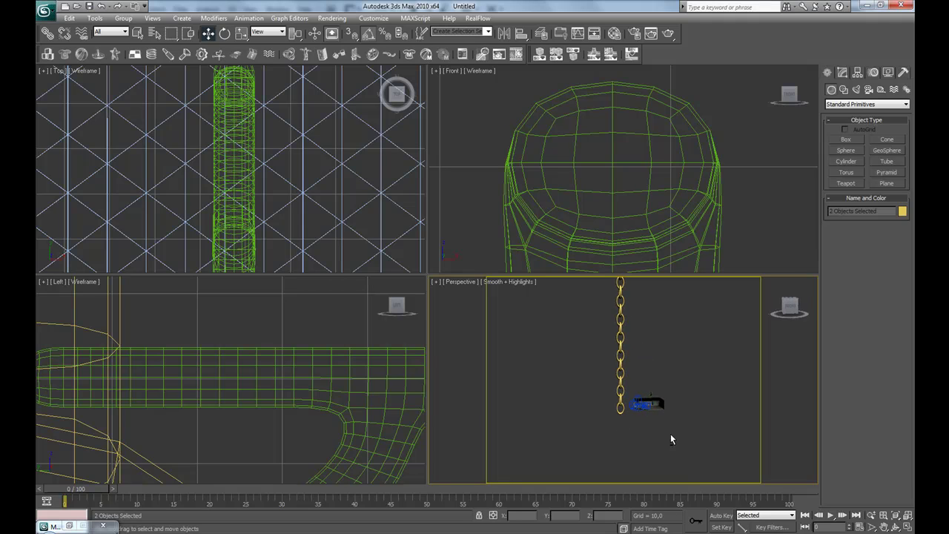
drag(594, 413, 638, 349)
drag(631, 306, 629, 318)
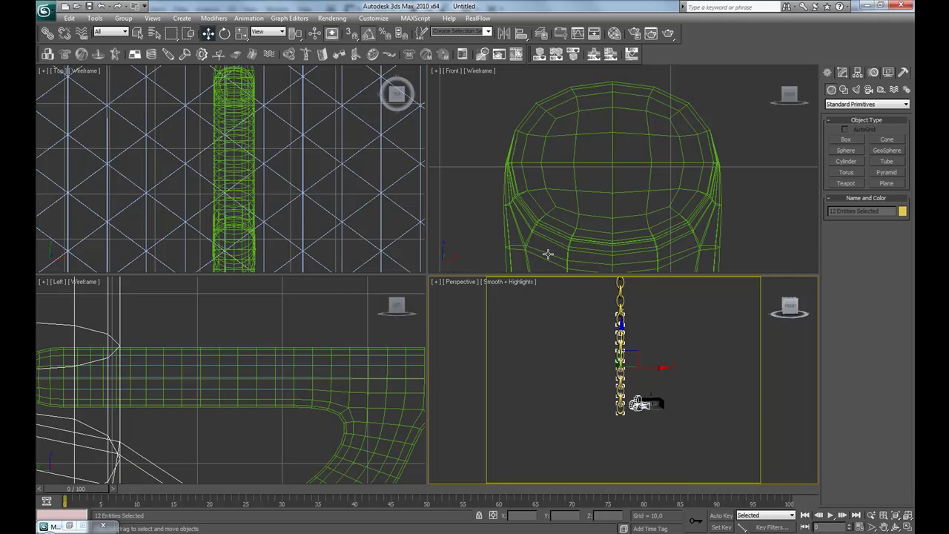